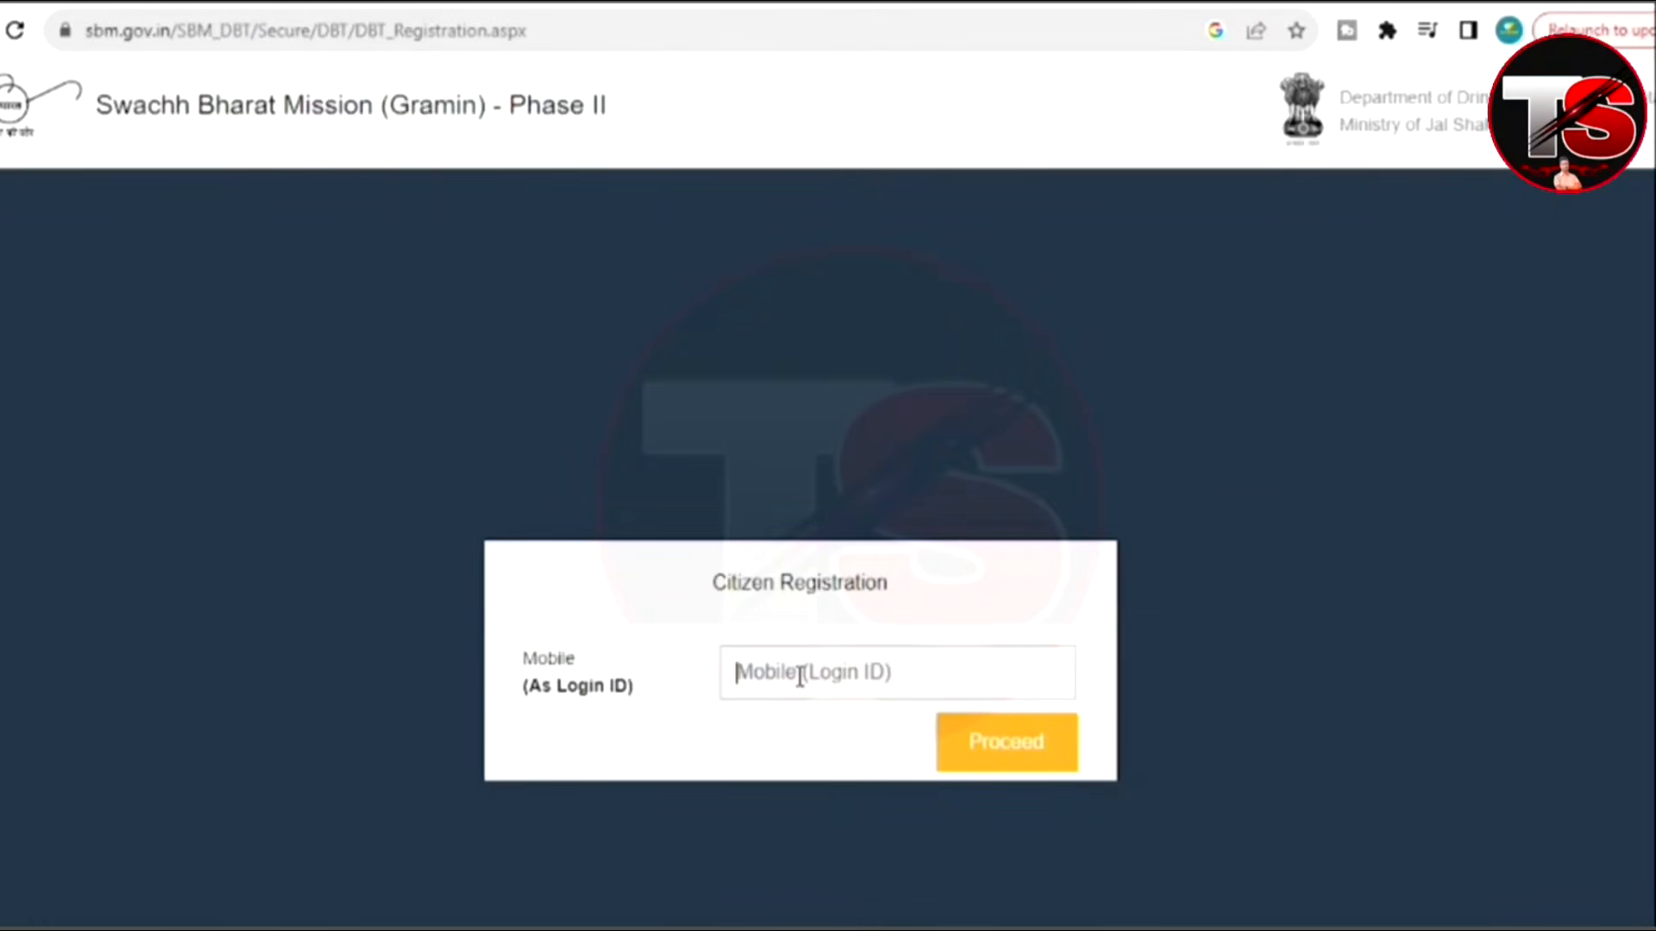
Enter the registered mobile number on the Sign In page and proceed to request the OTP.
text(71)
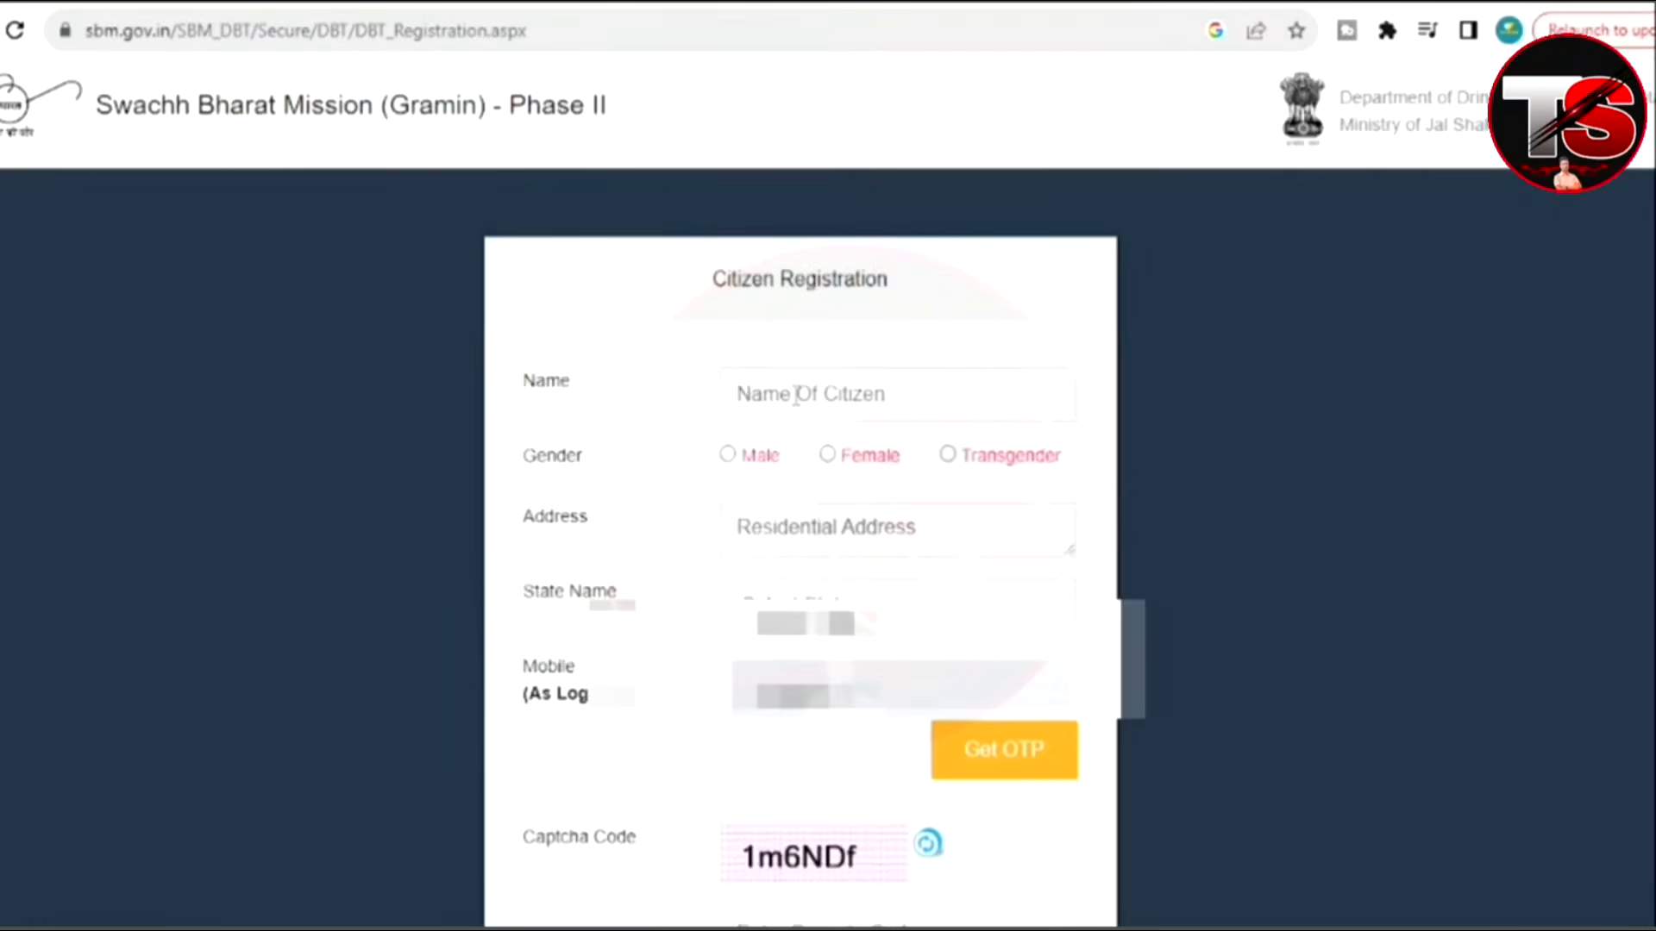
click(795, 395)
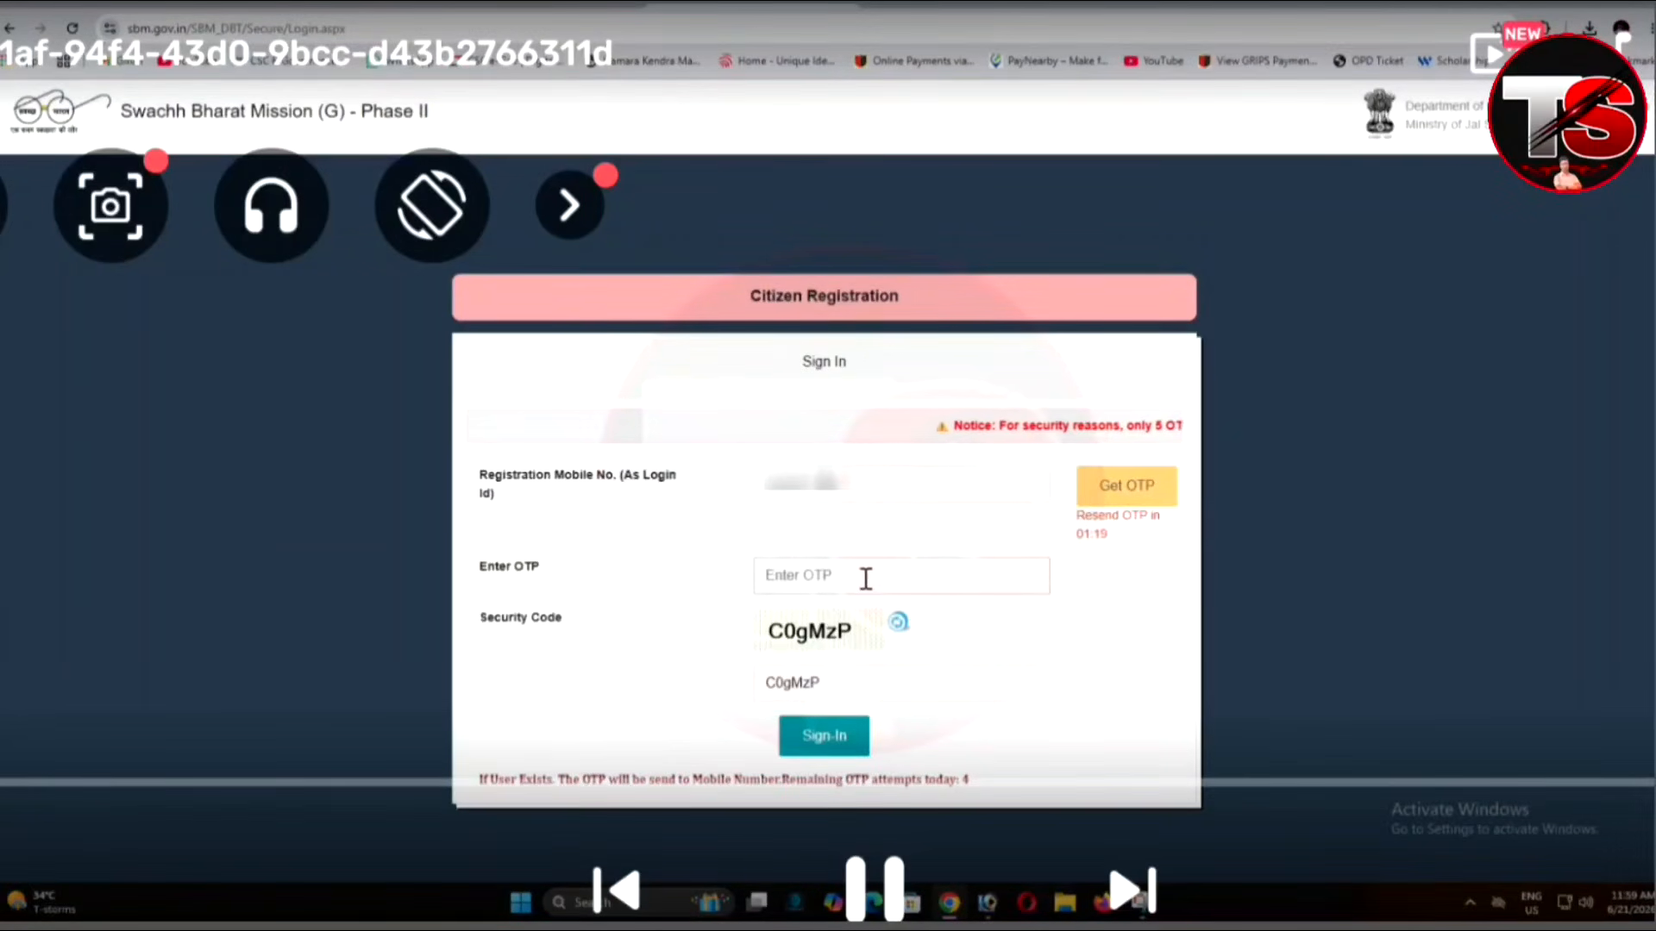
Enter the six-digit OTP received on the phone into the Sign In form.
click(867, 586)
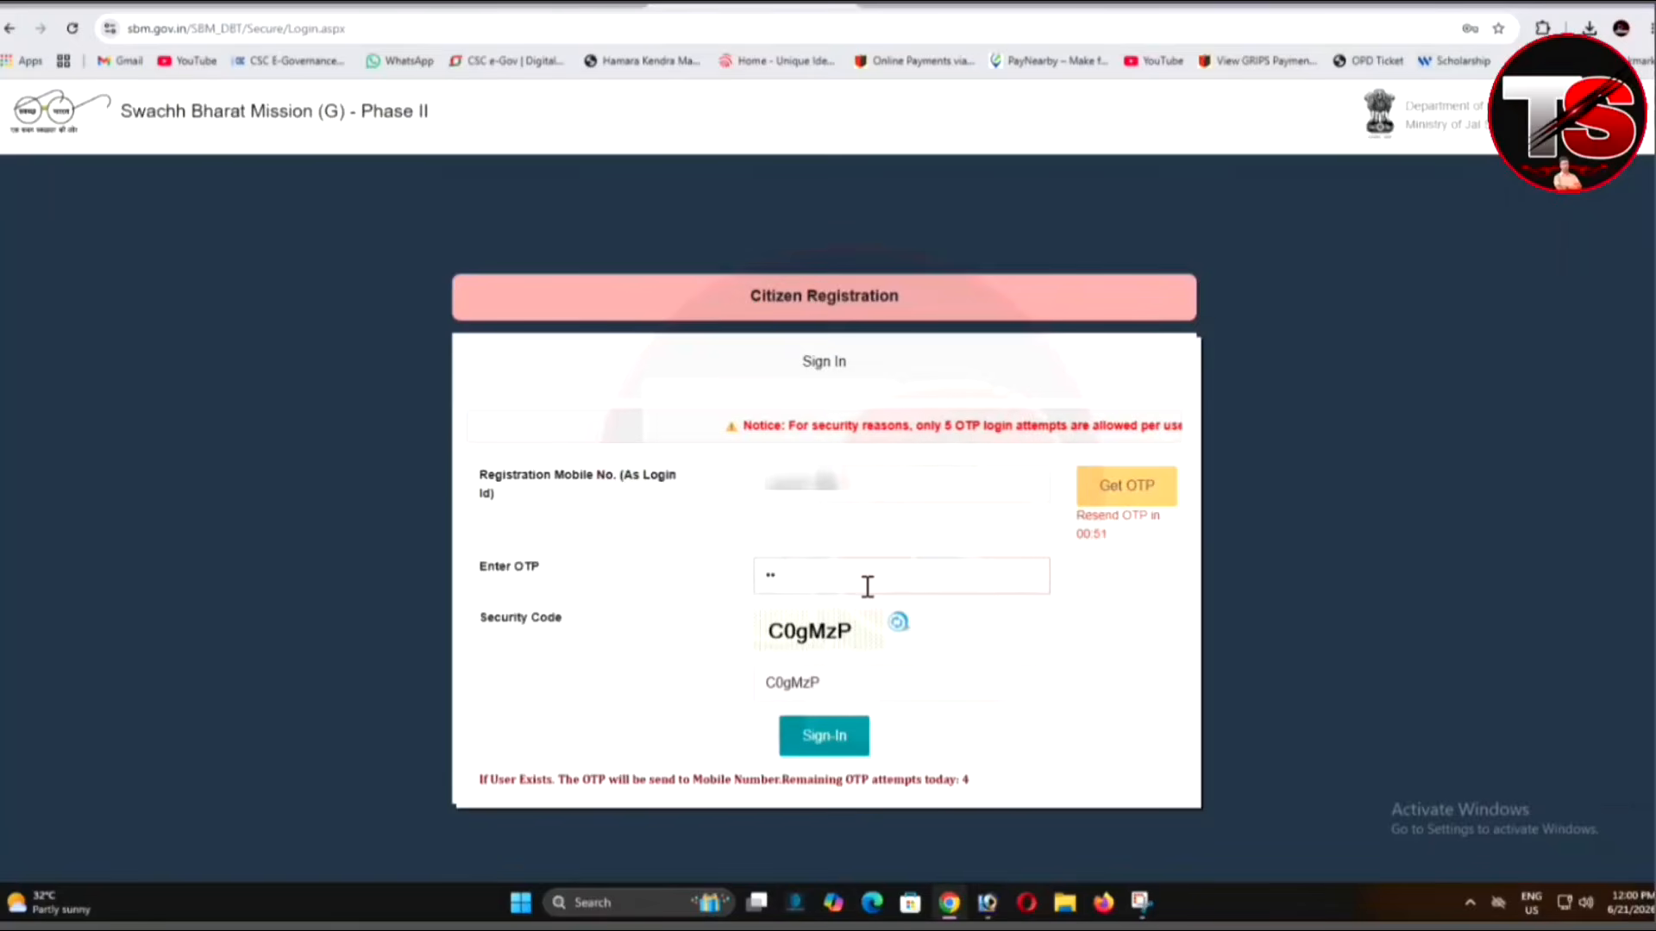
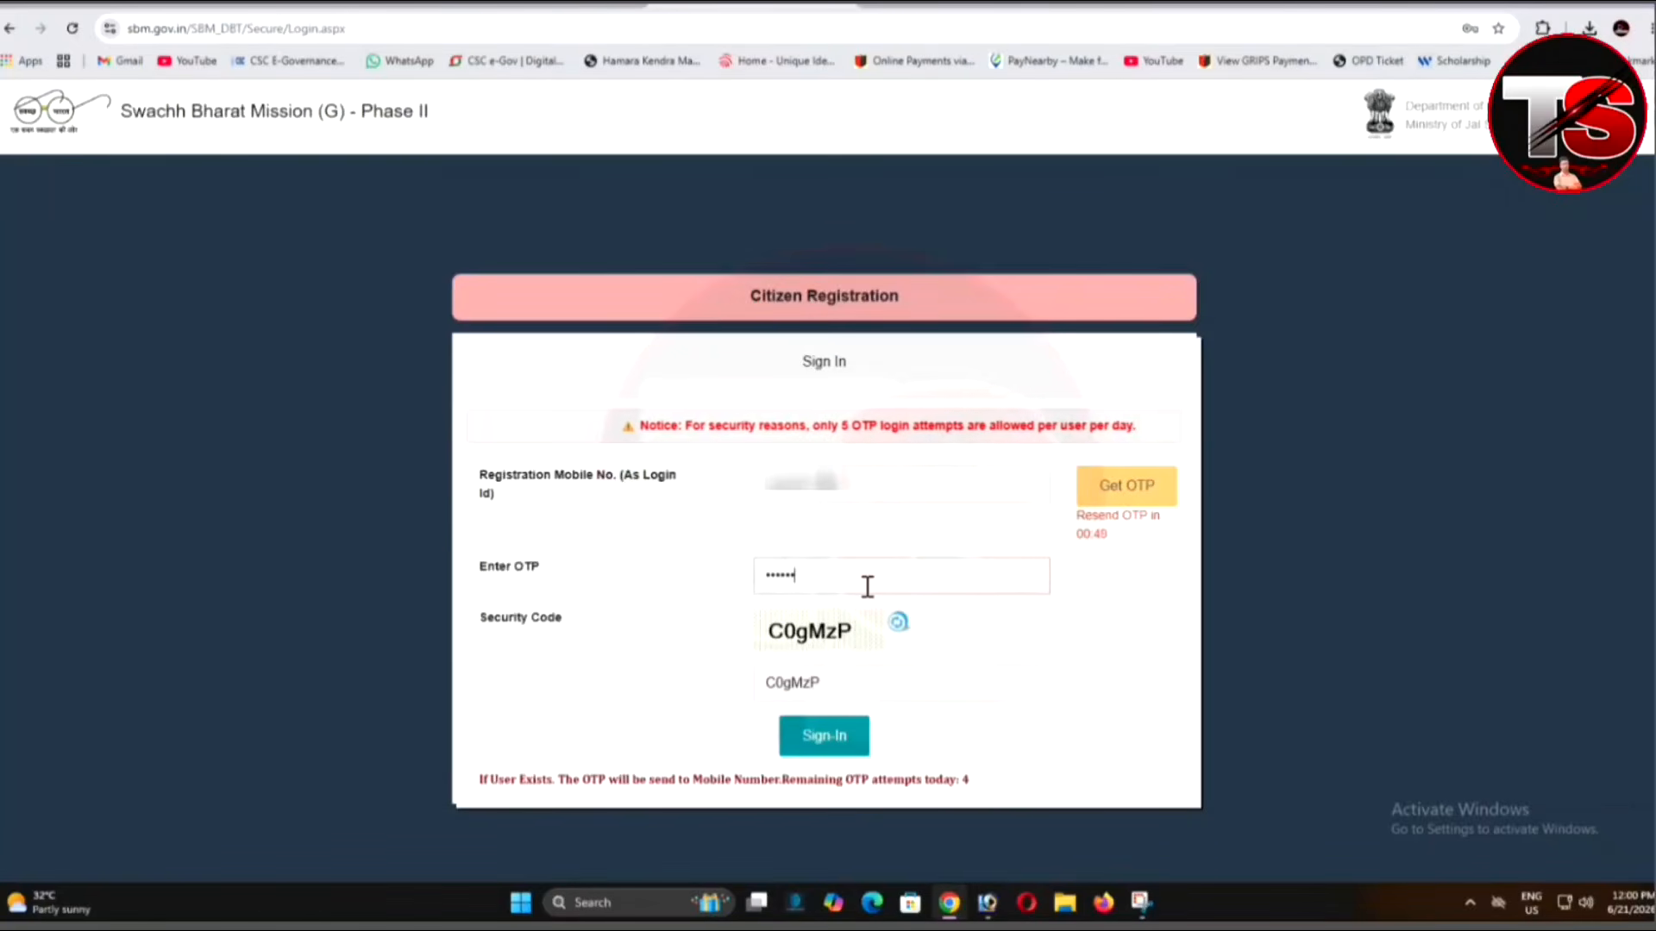
Sign in with the mobile number and OTP, declining Chrome's offer to save the password.
click(832, 752)
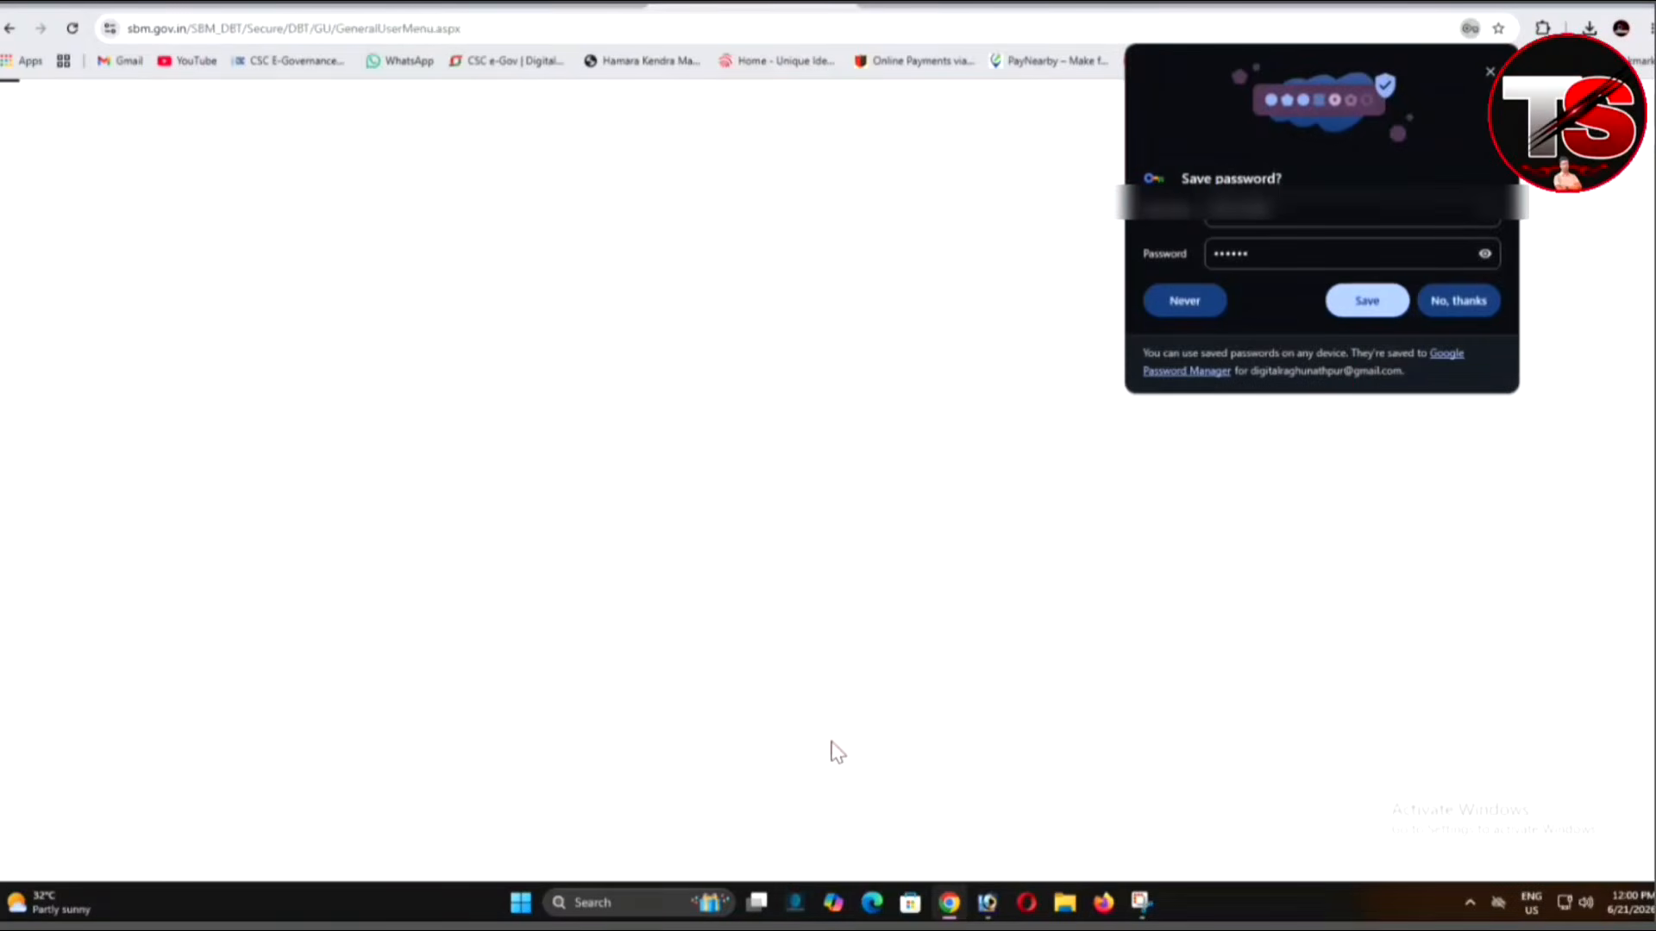
click(1483, 294)
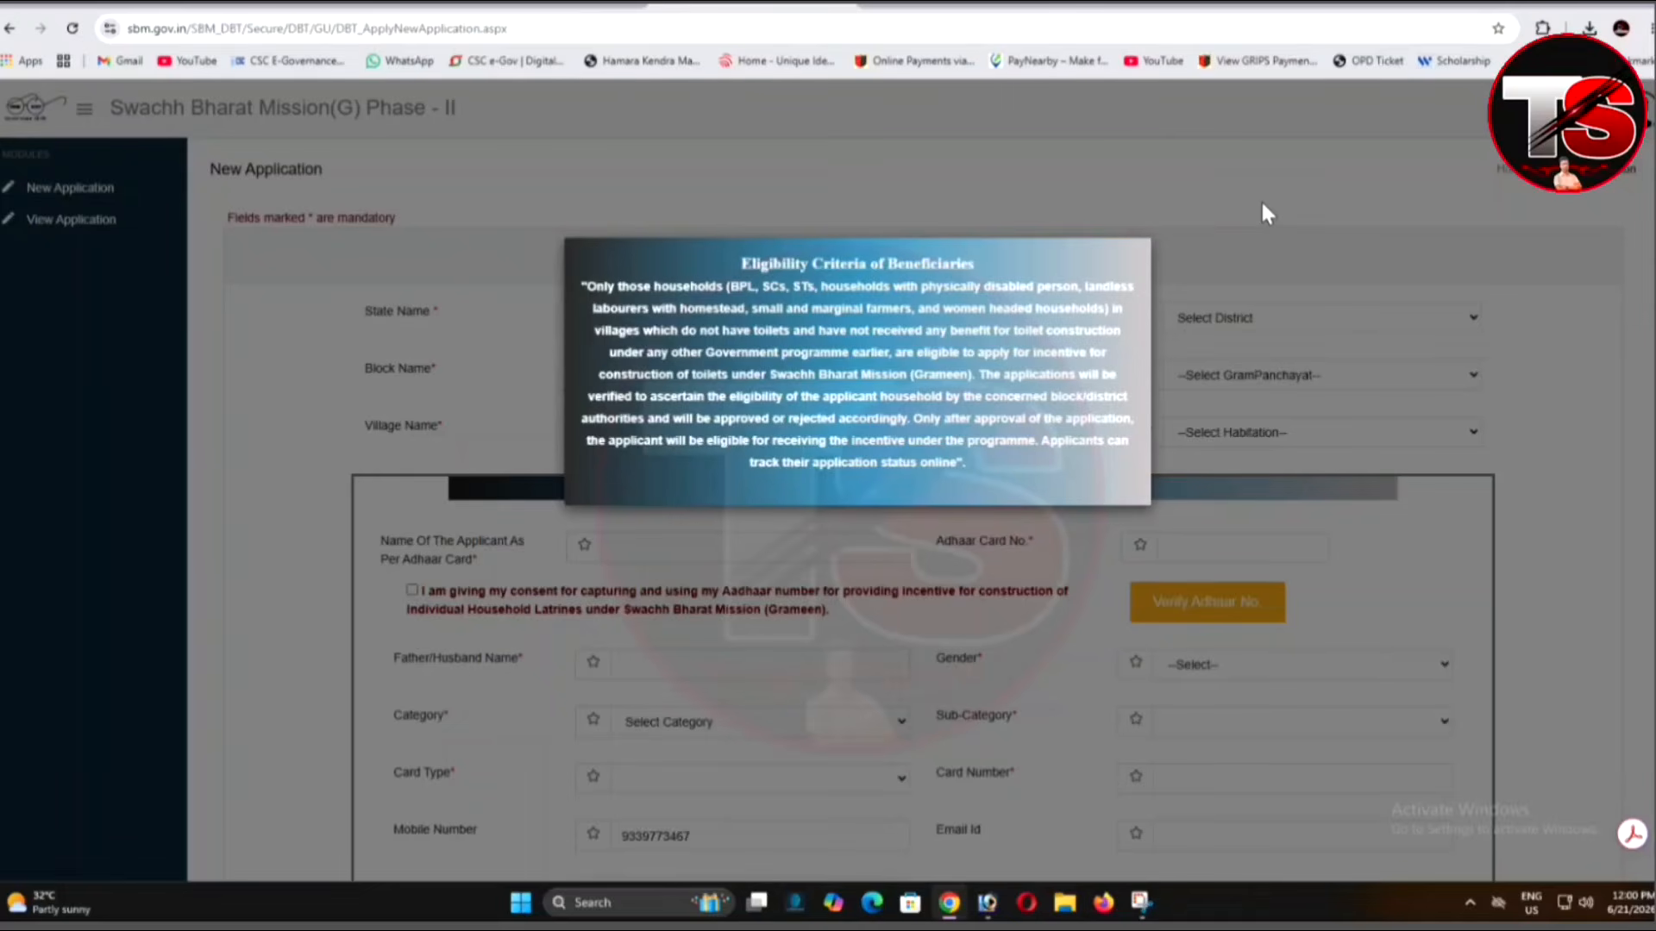
Dismiss the eligibility notice and set district South 24 Parganas and block KULPI (2762).
click(1260, 198)
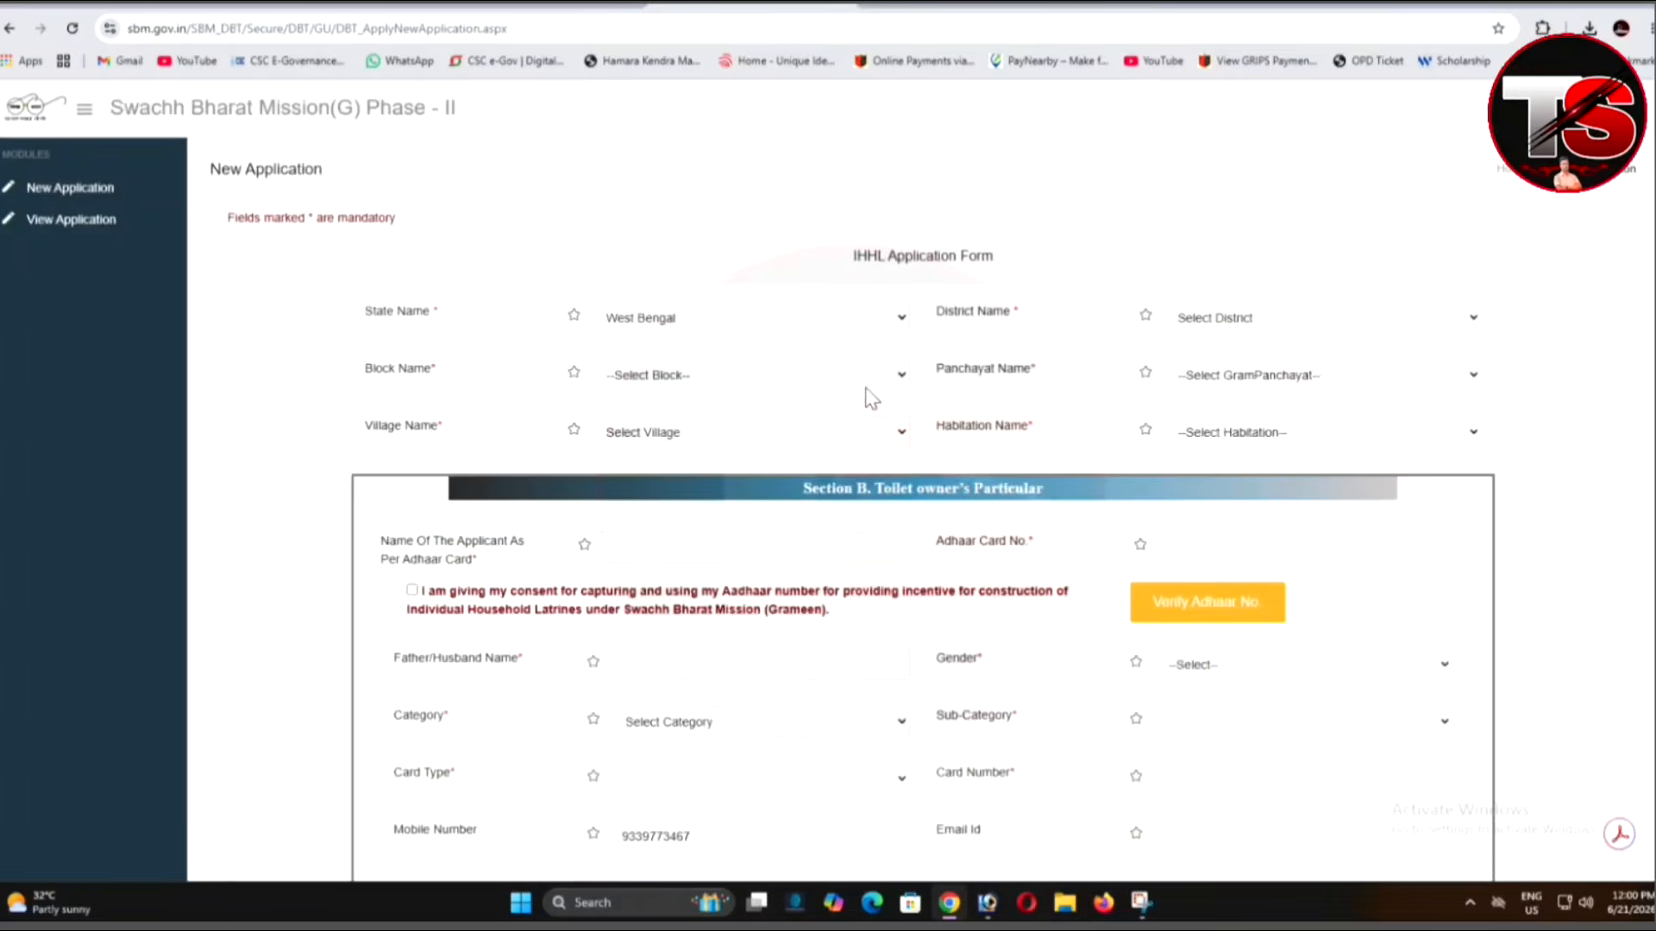
click(1219, 332)
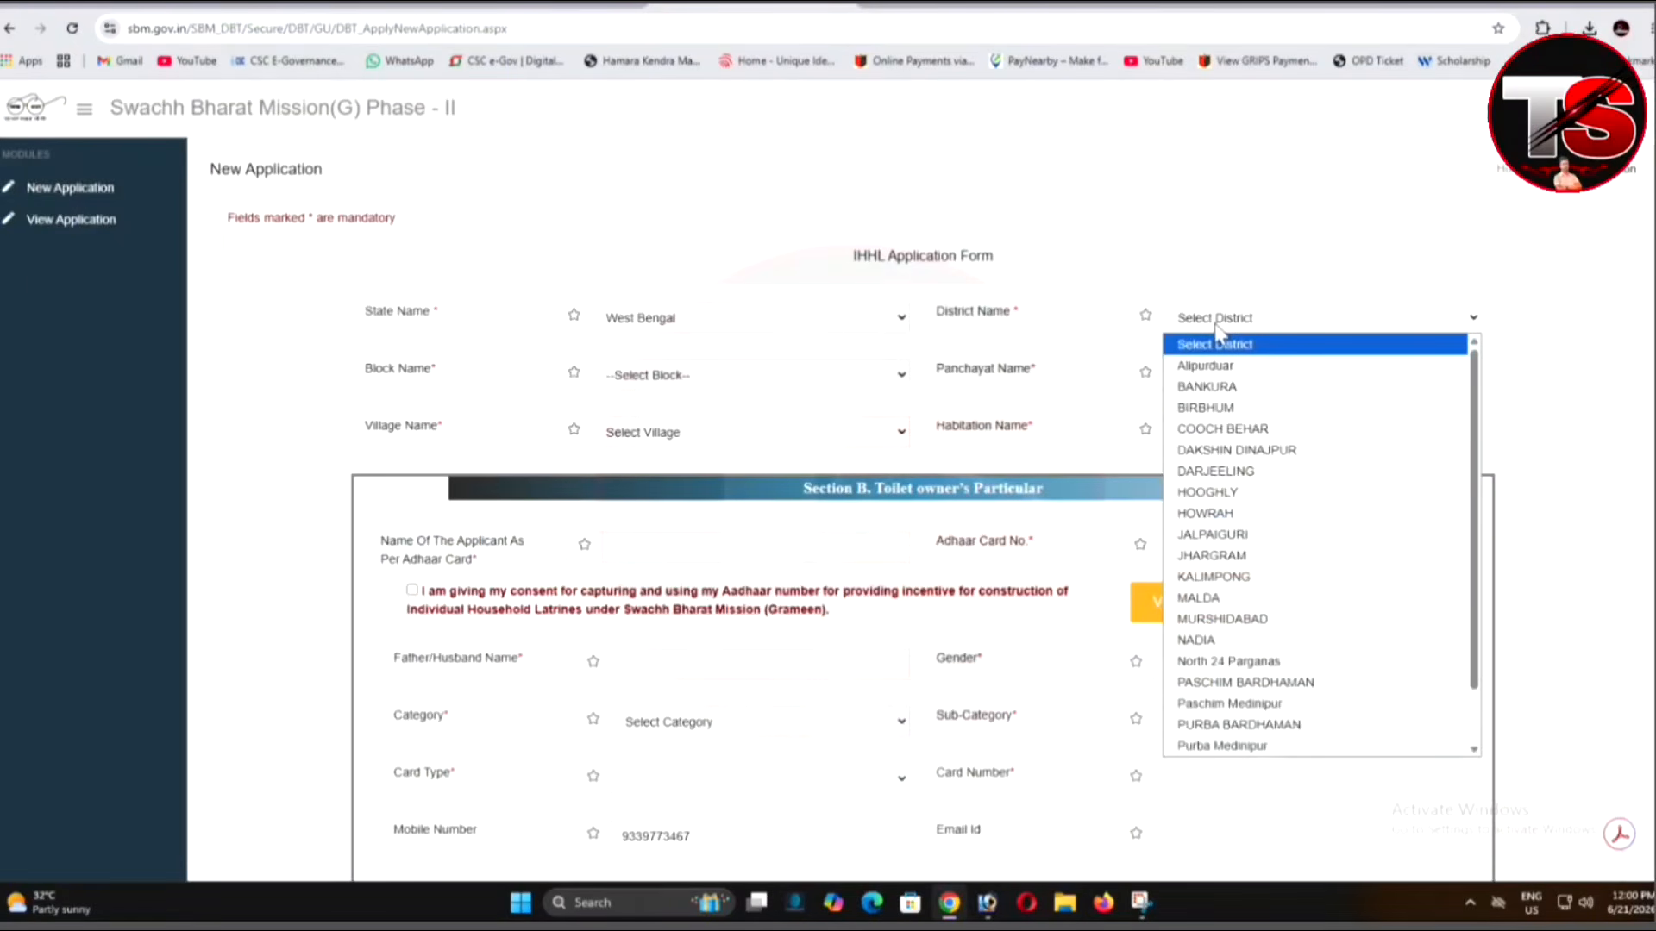
scroll(1233, 491, down, 1)
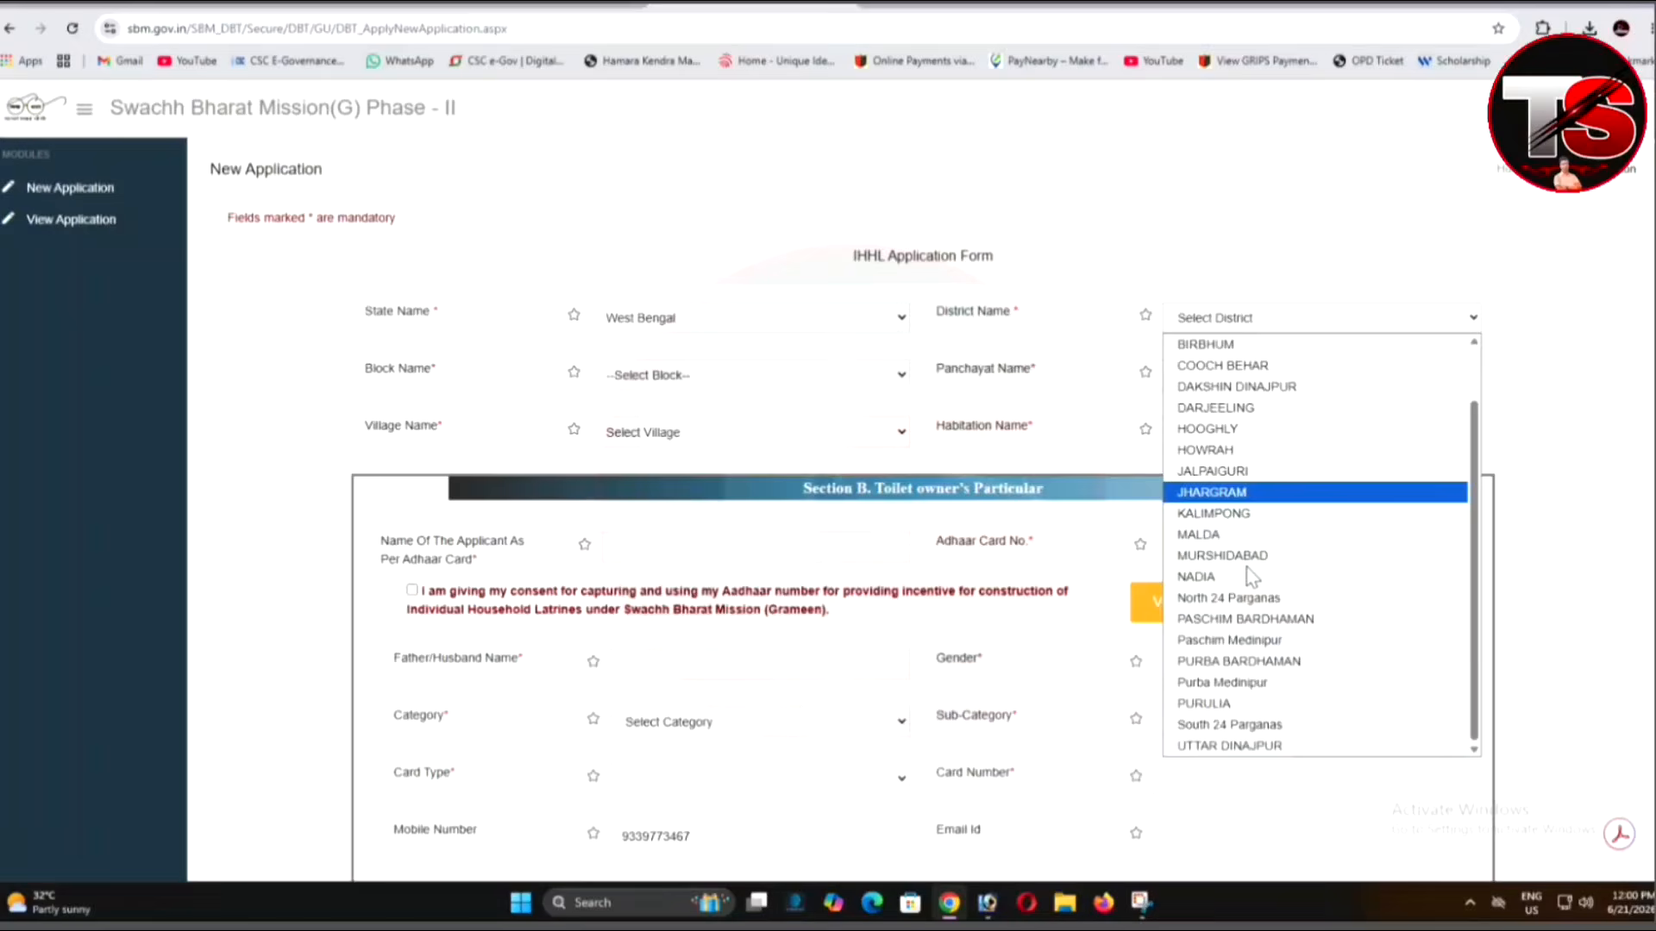
click(1239, 727)
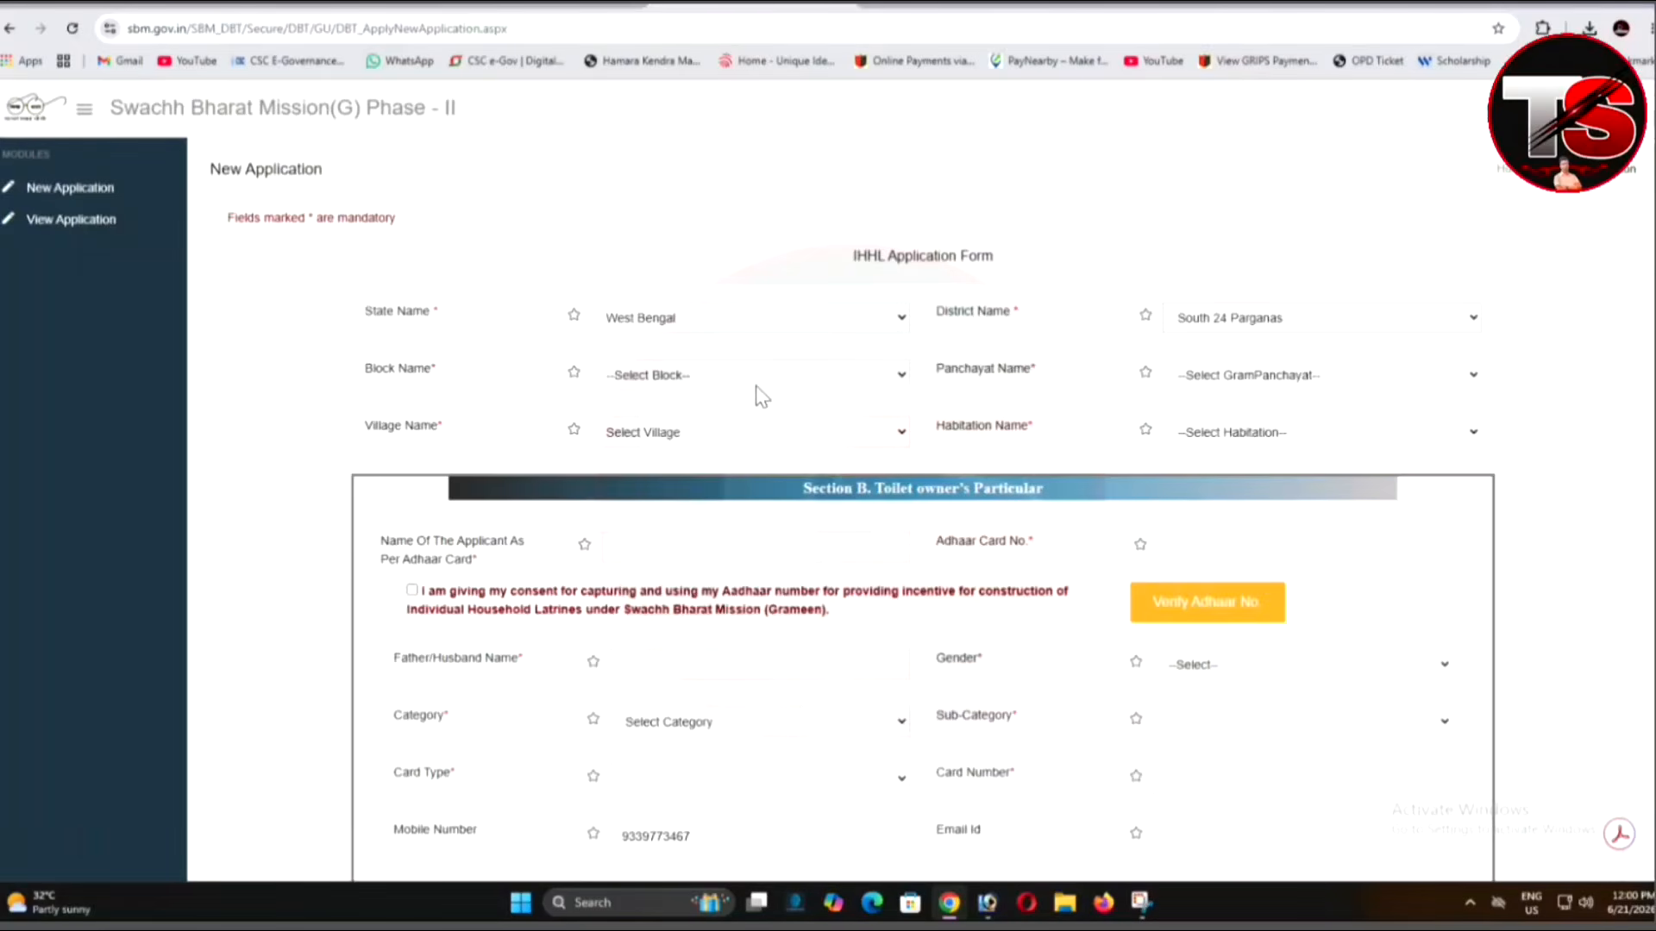
click(673, 379)
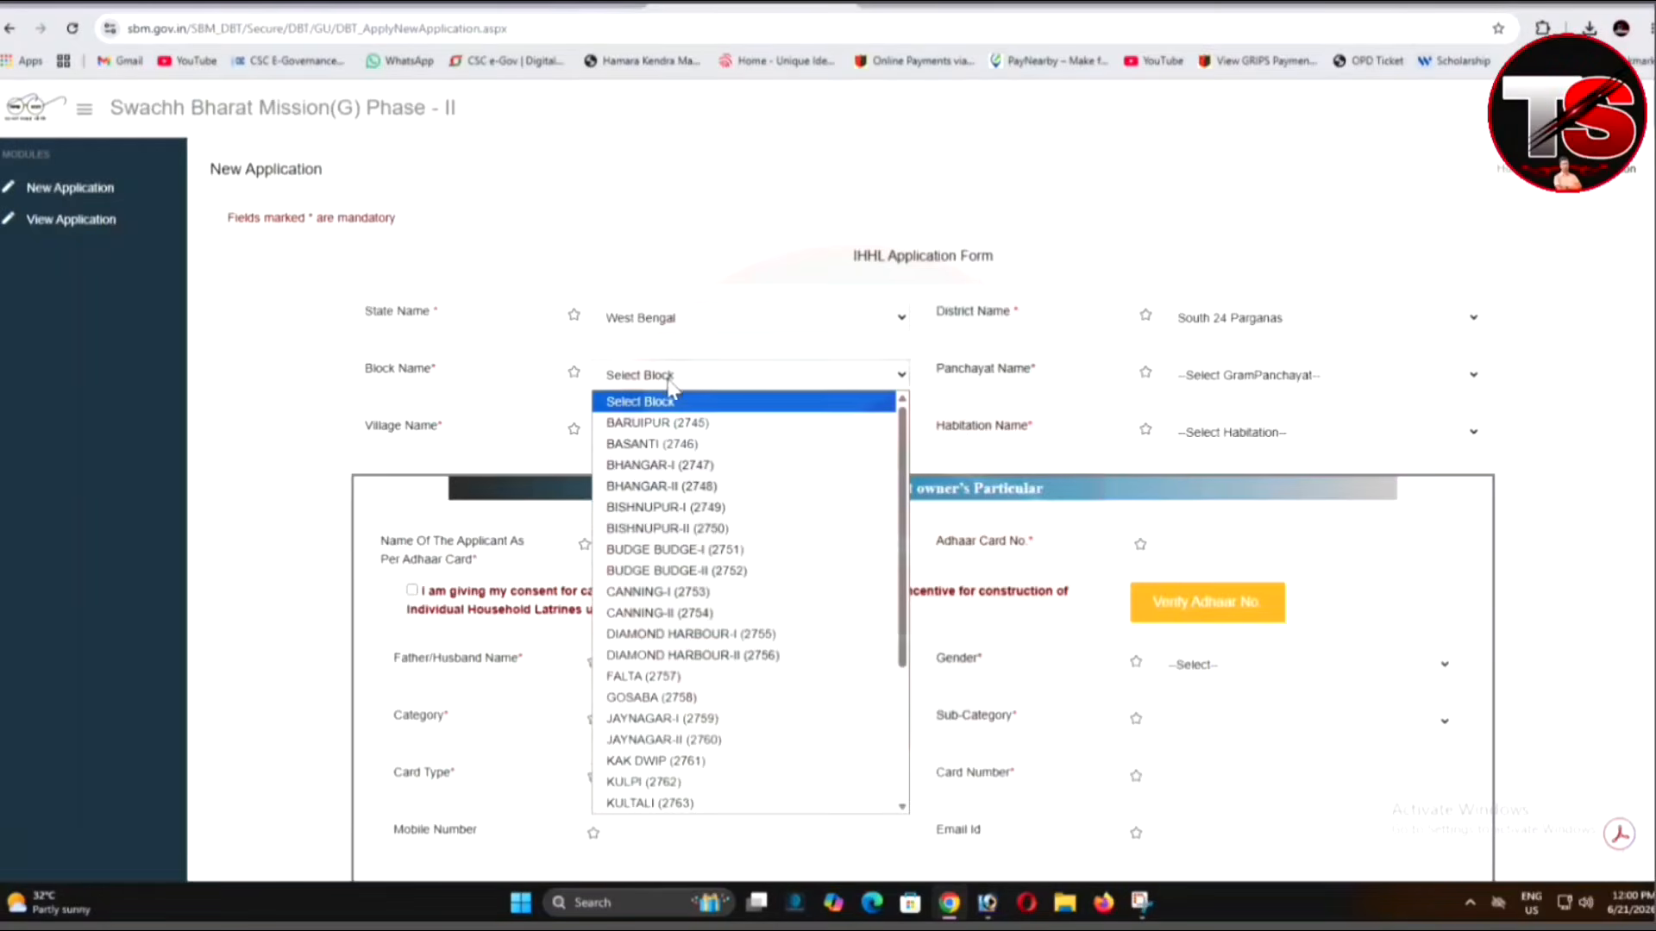
click(662, 781)
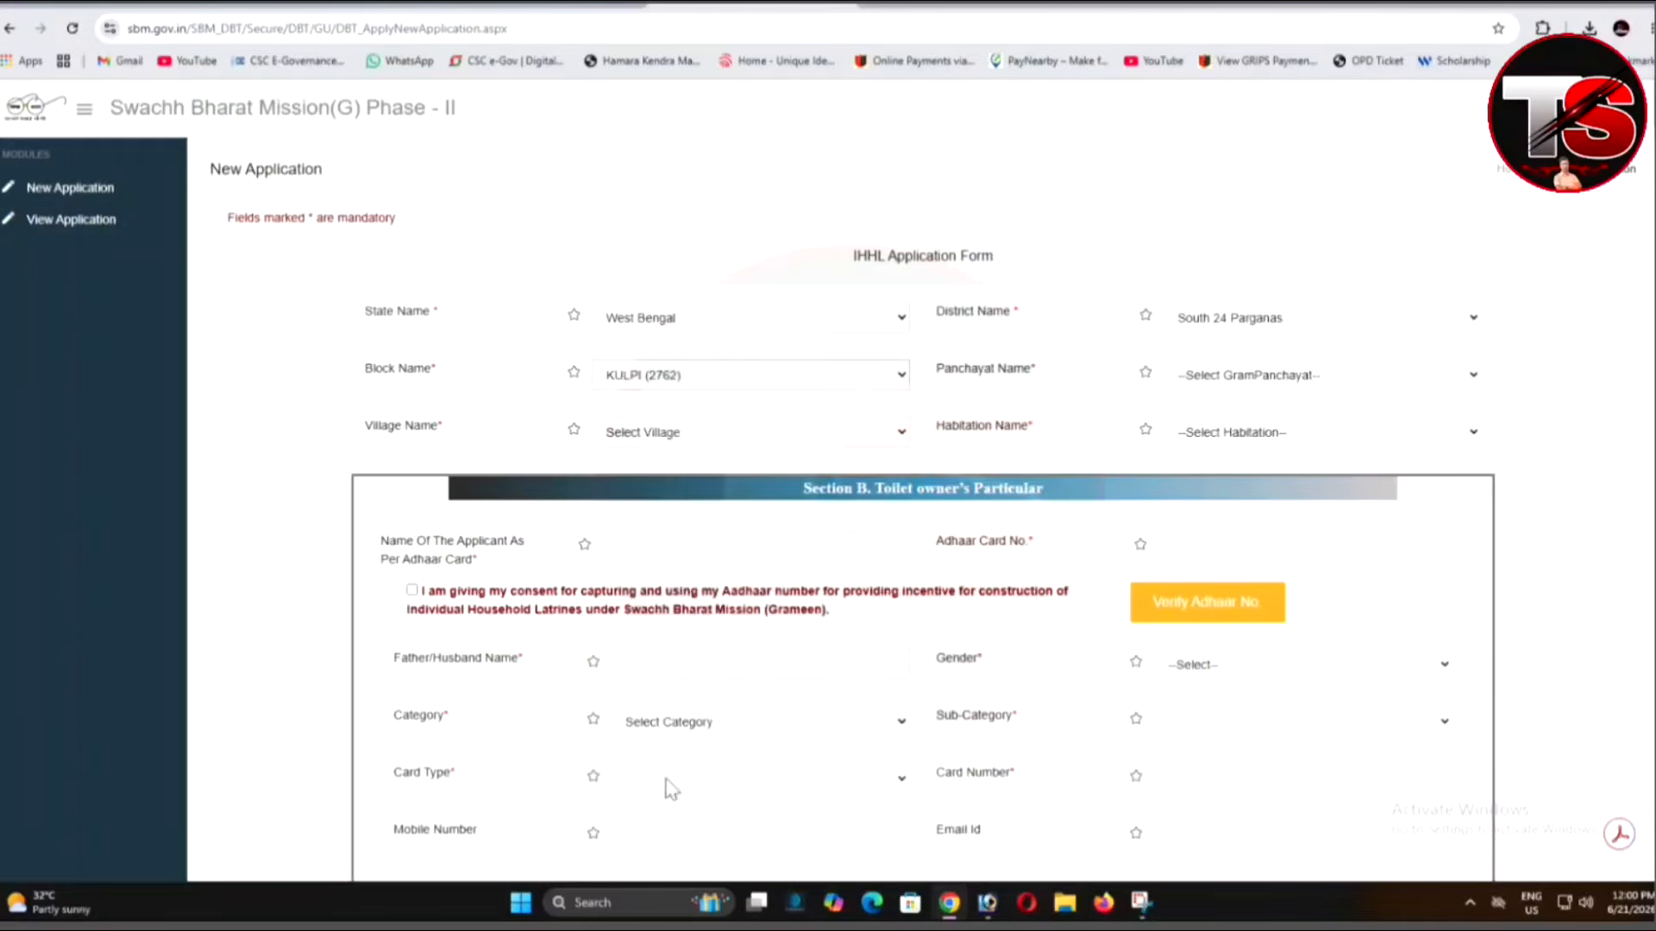
Set panchayat RAJARAMPUR (108172), village PASCHIM RAGHUNATHPUR (334536) and habitation RAGHUNATHPUR MAJHER PARA.
click(1252, 385)
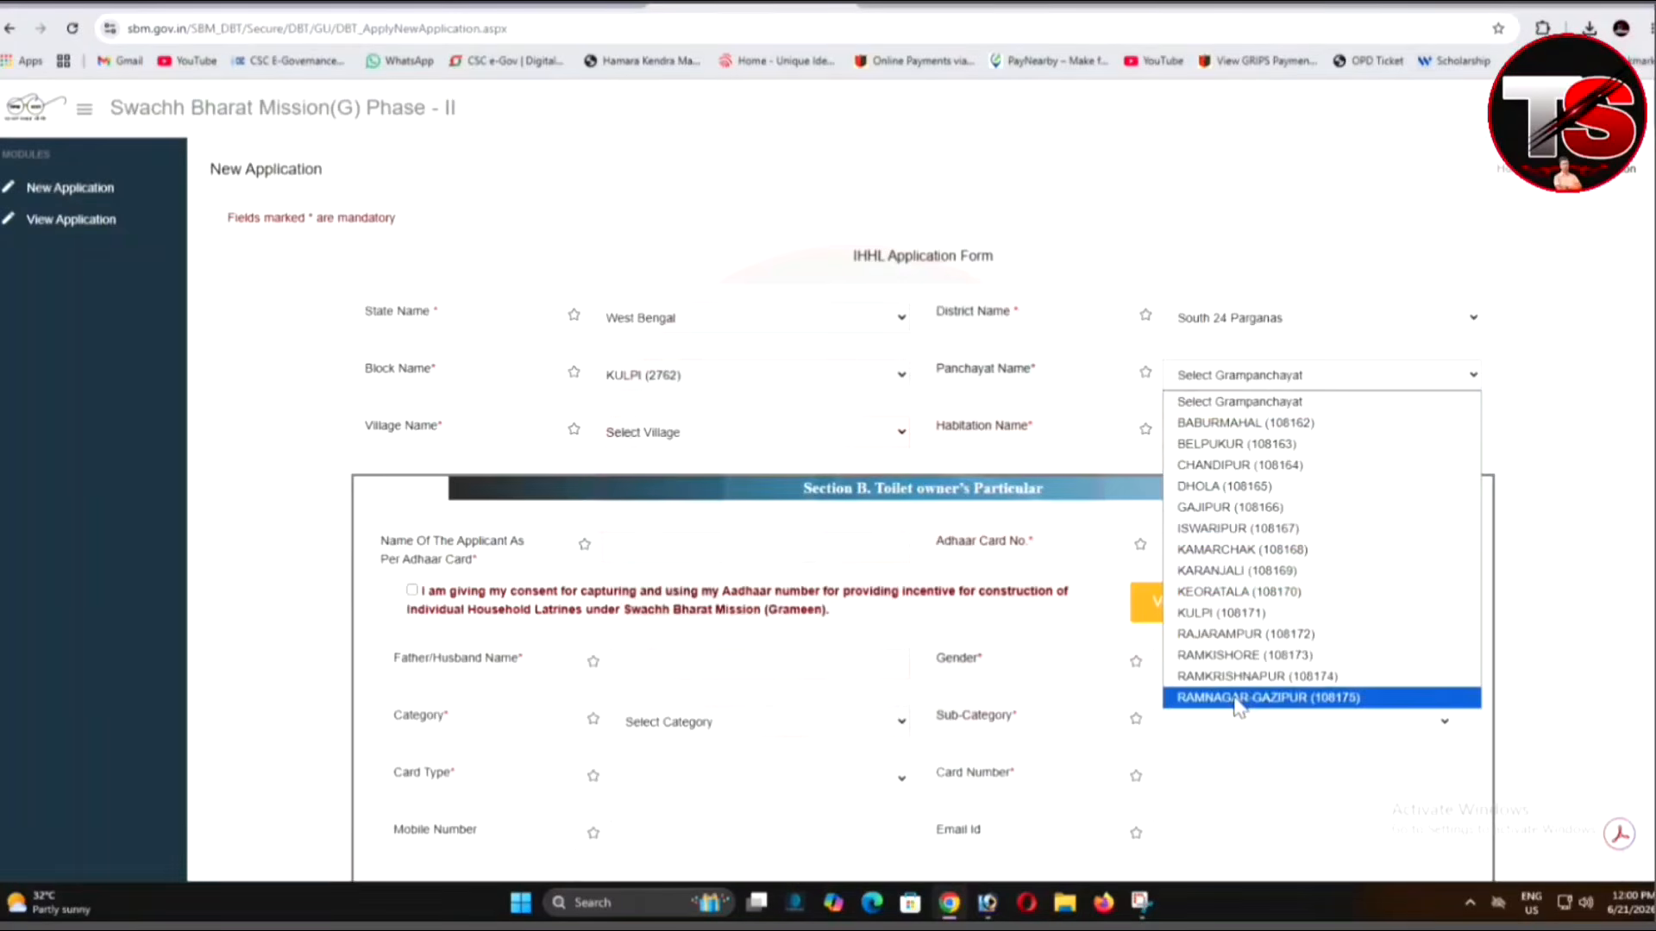
click(819, 435)
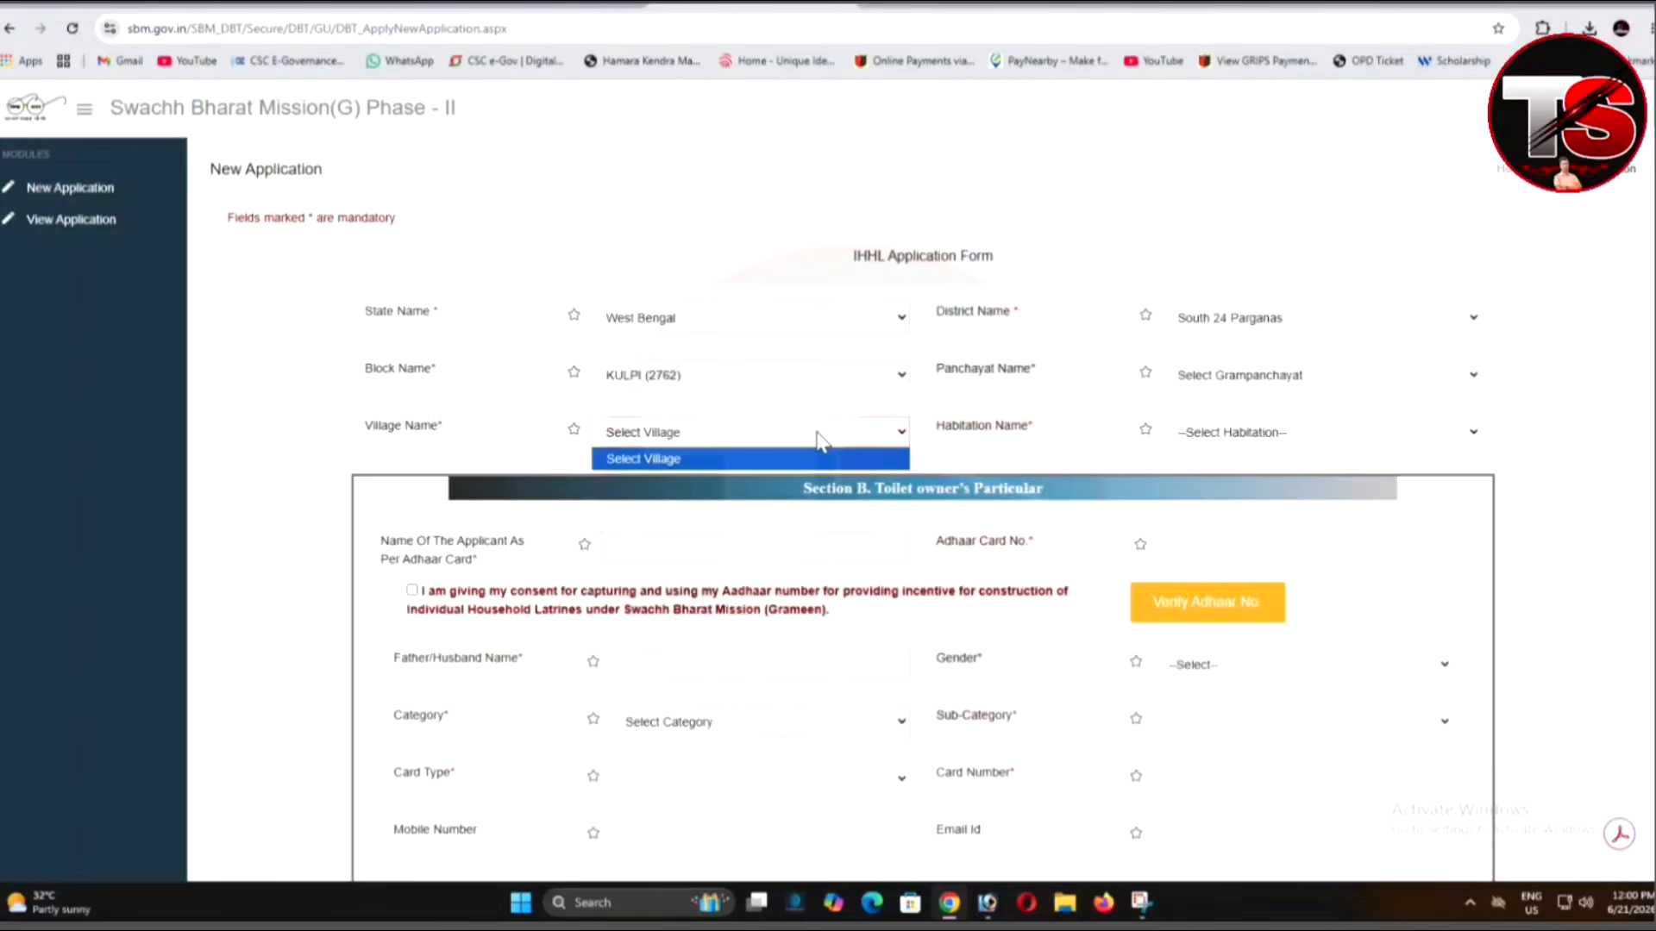
click(1251, 377)
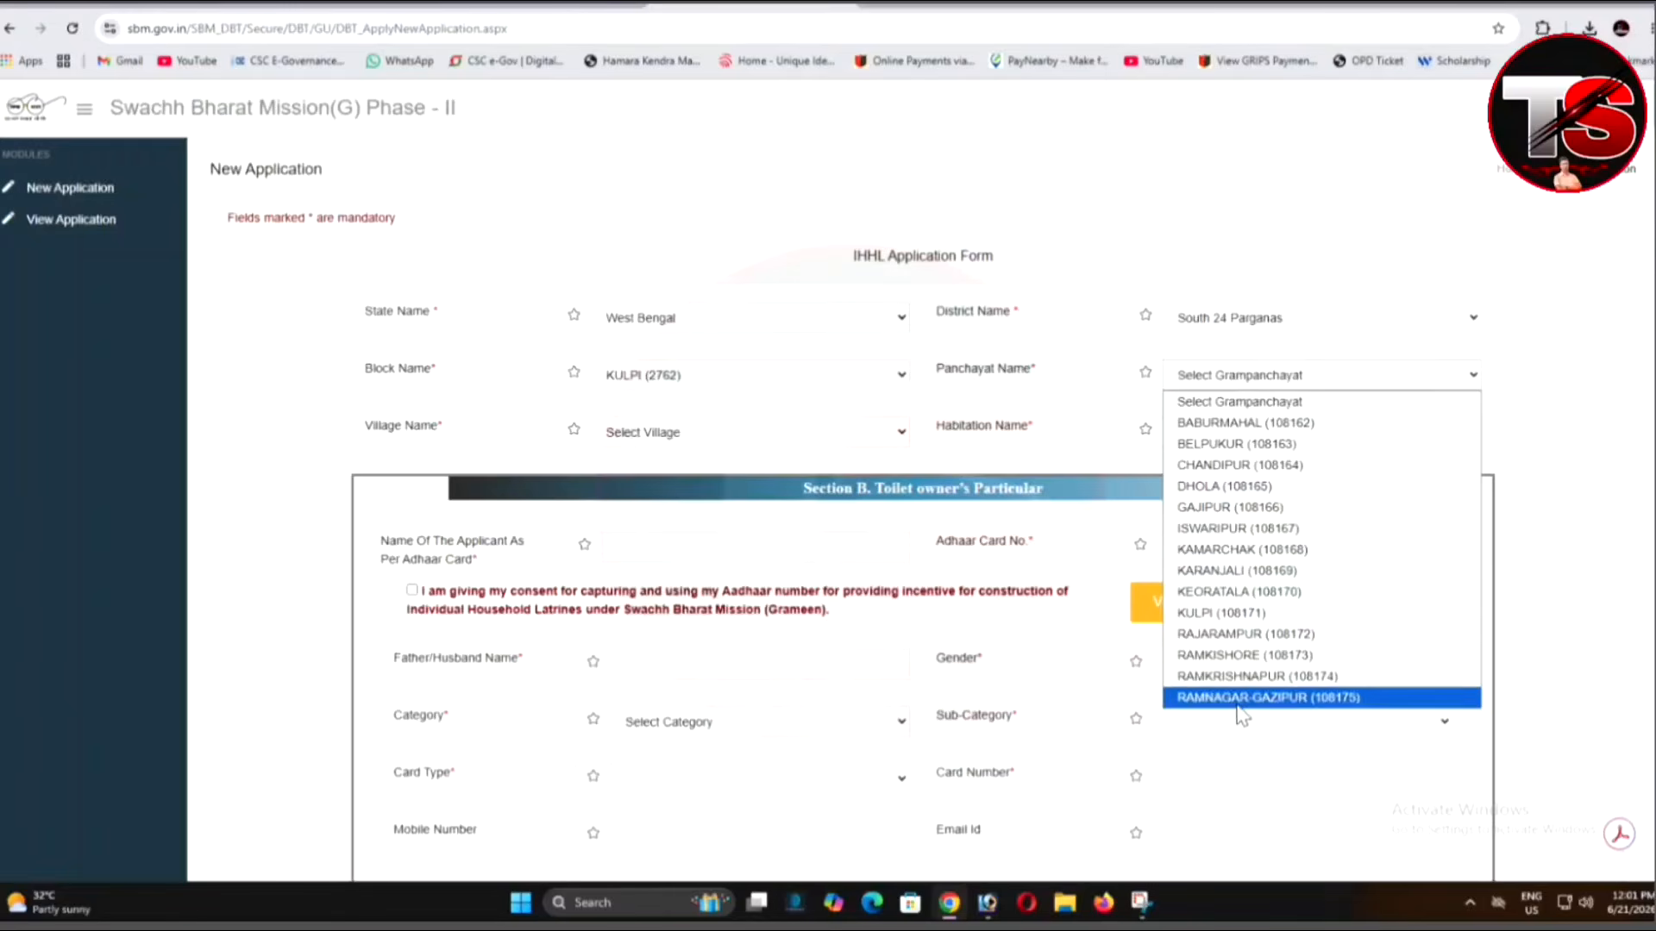
click(1242, 636)
click(747, 435)
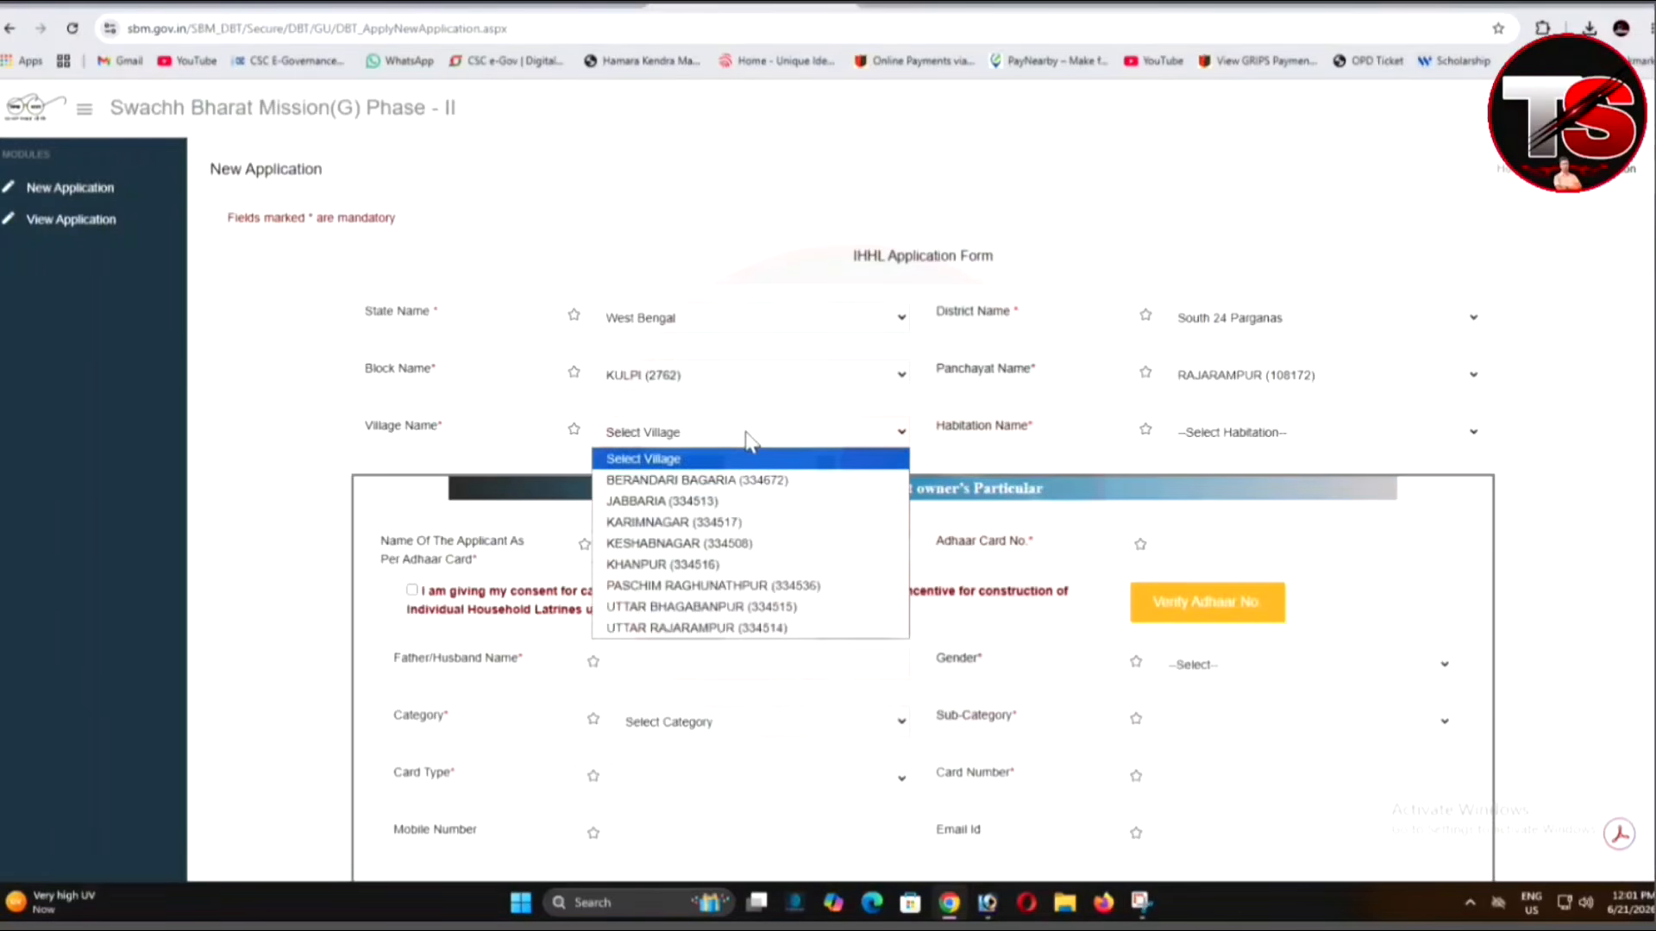
click(713, 586)
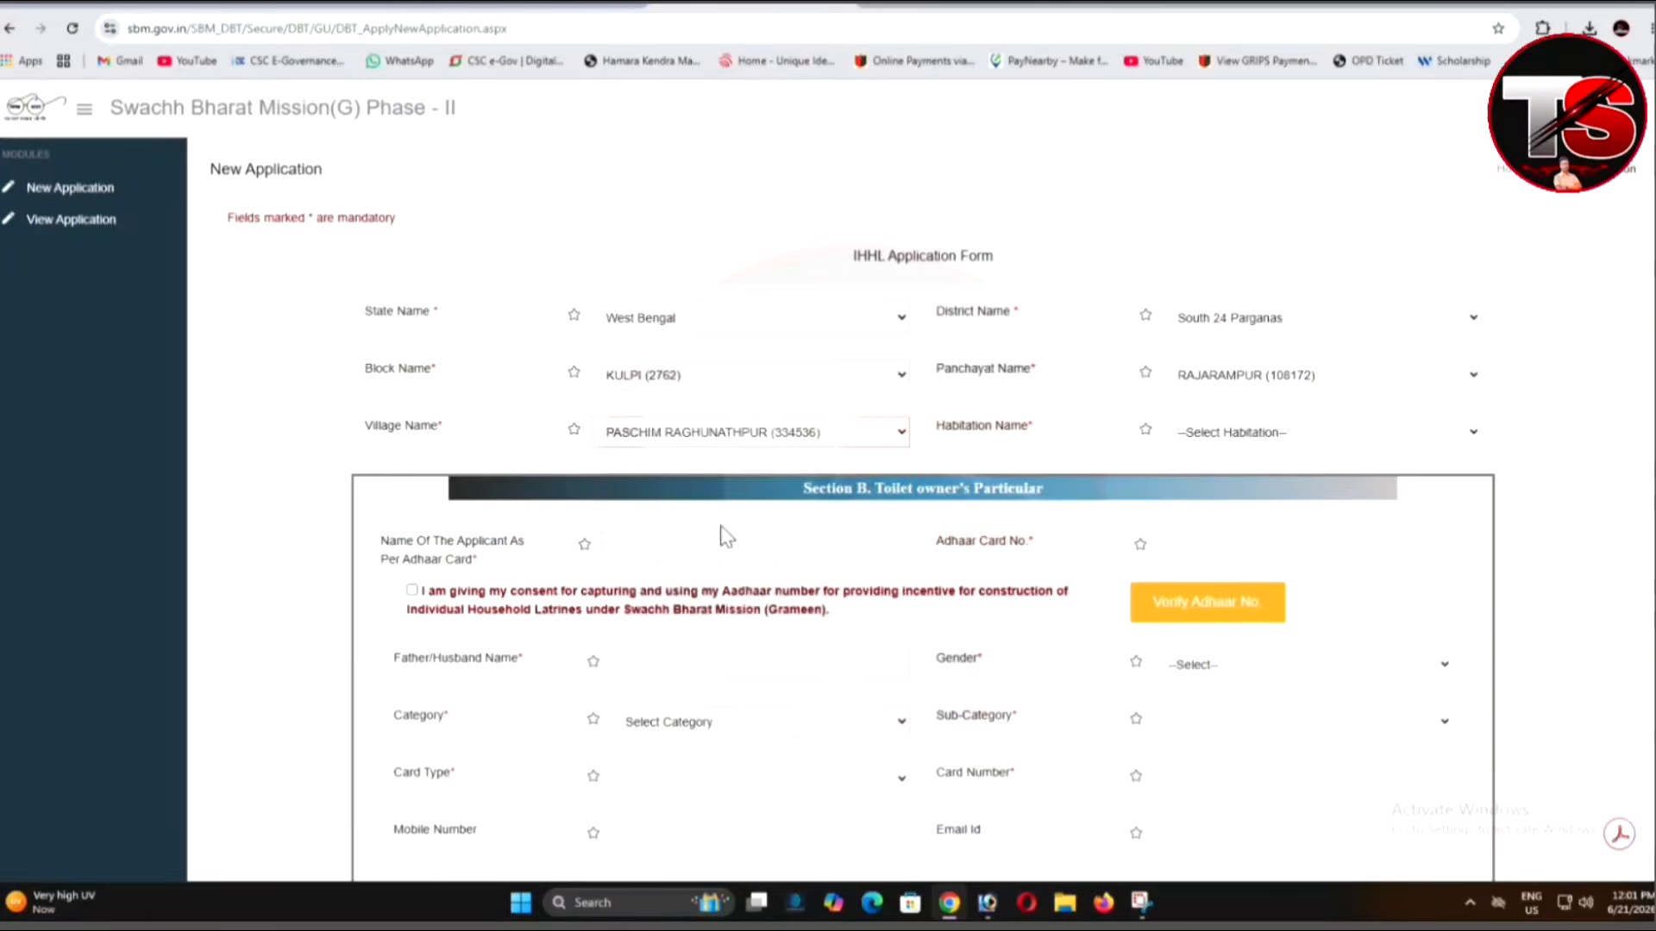
click(1269, 434)
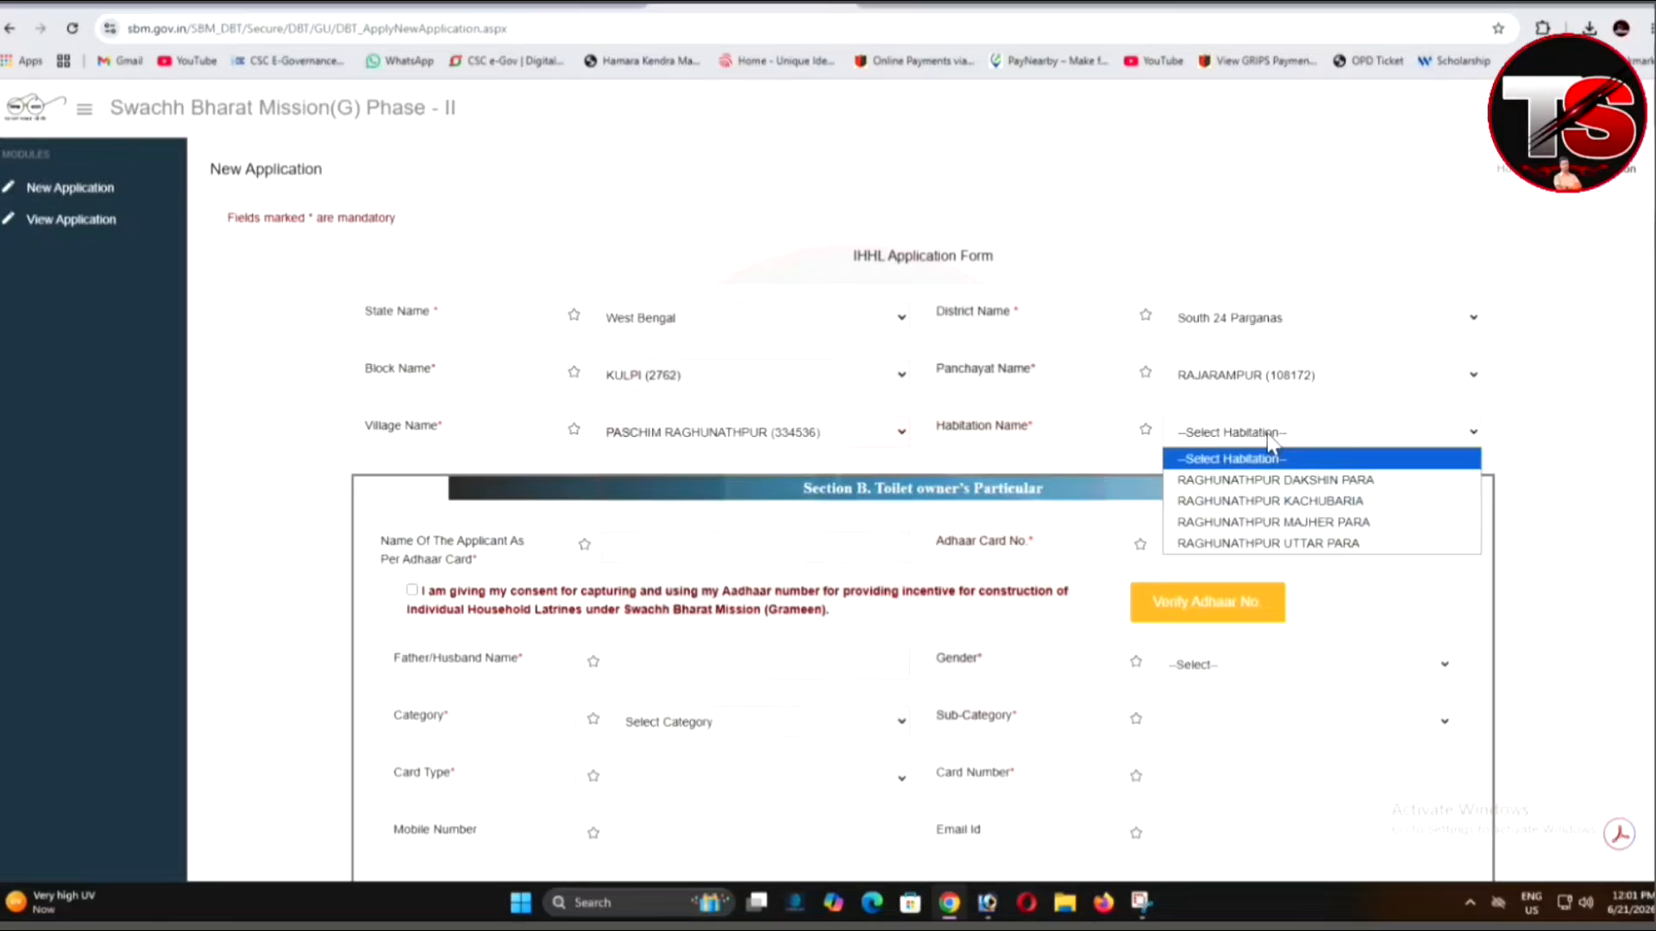
click(1270, 523)
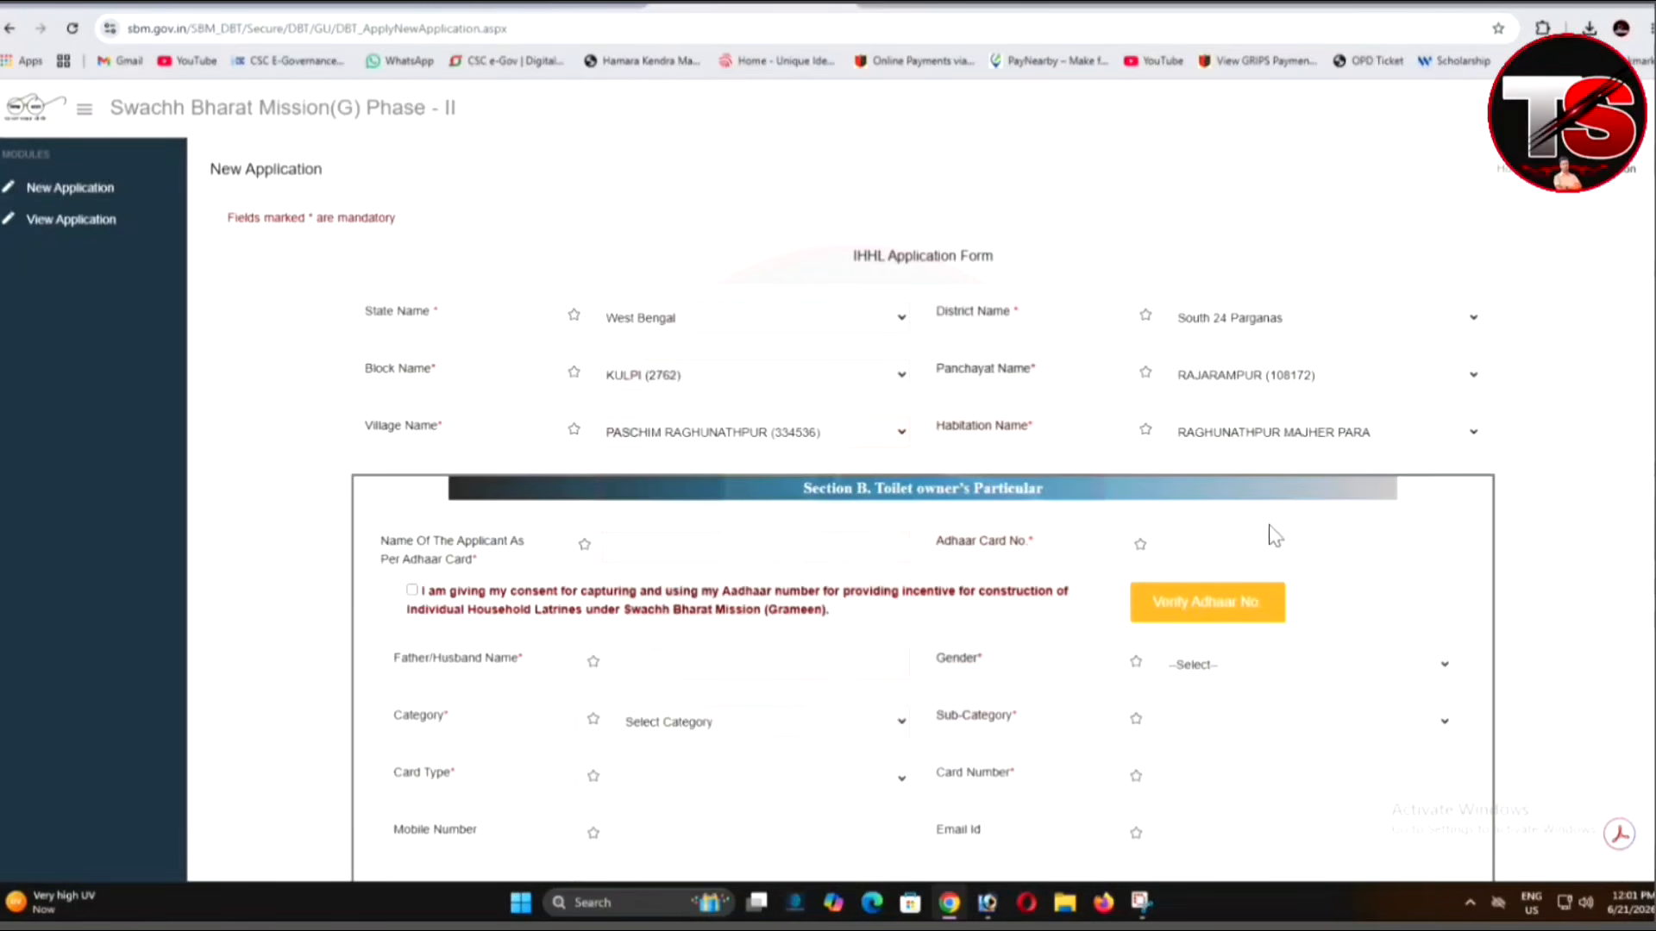
Enter the applicant's name as on Aadhaar in Section B.
scroll(1042, 479, down, 3)
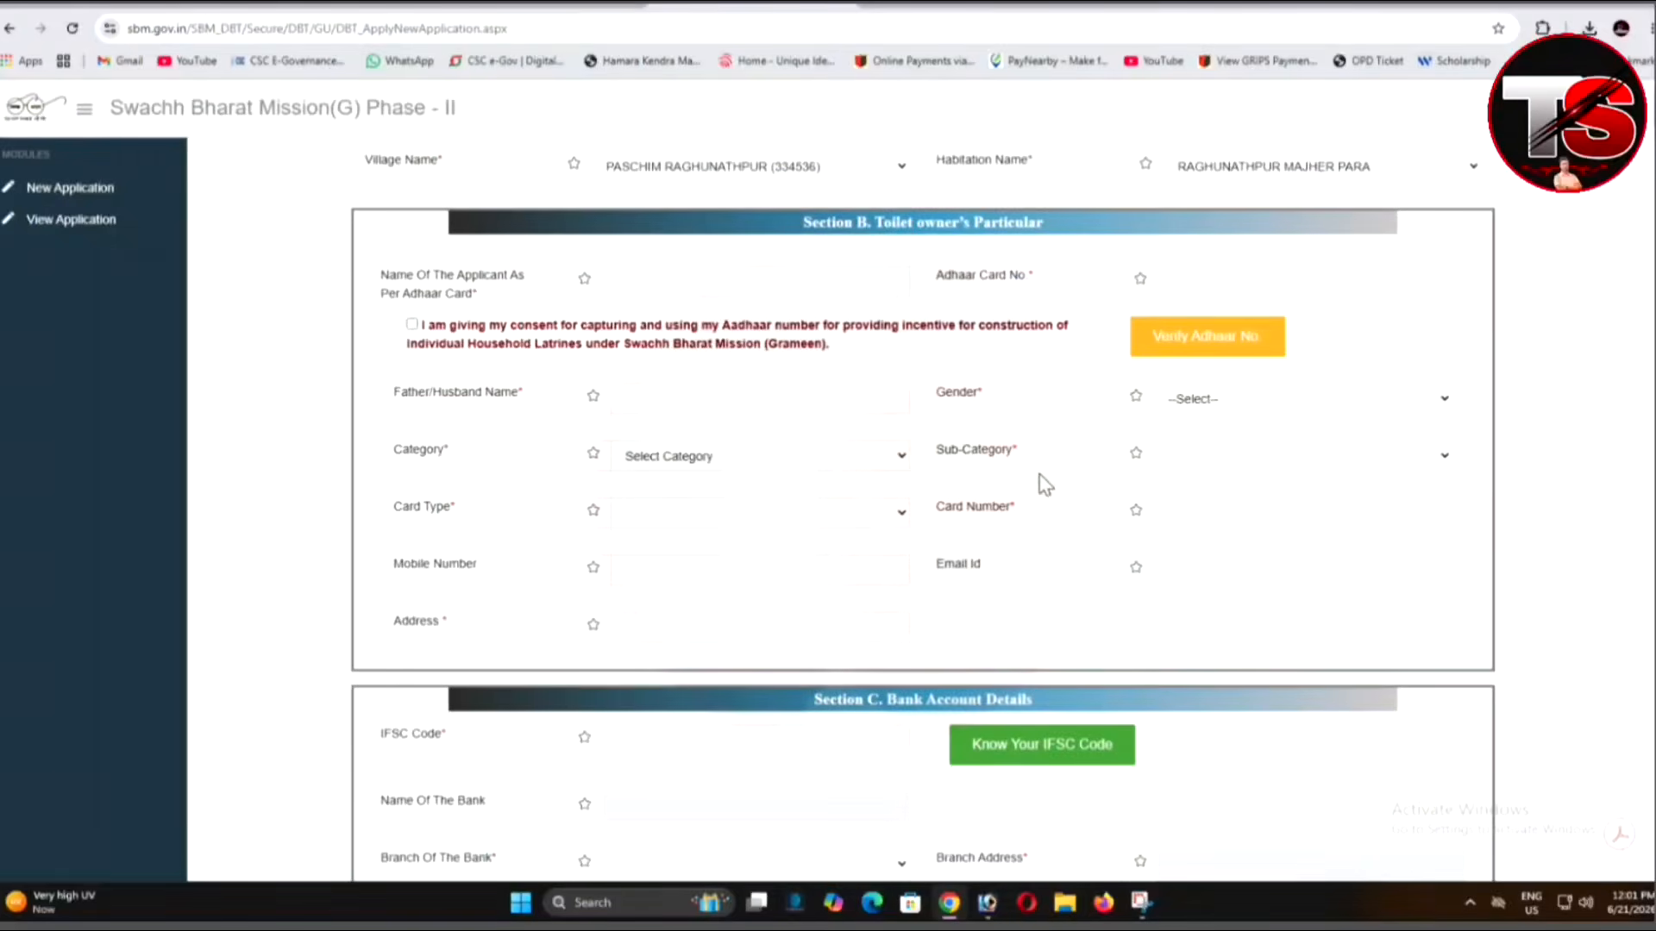
scroll(1045, 486, down, 1)
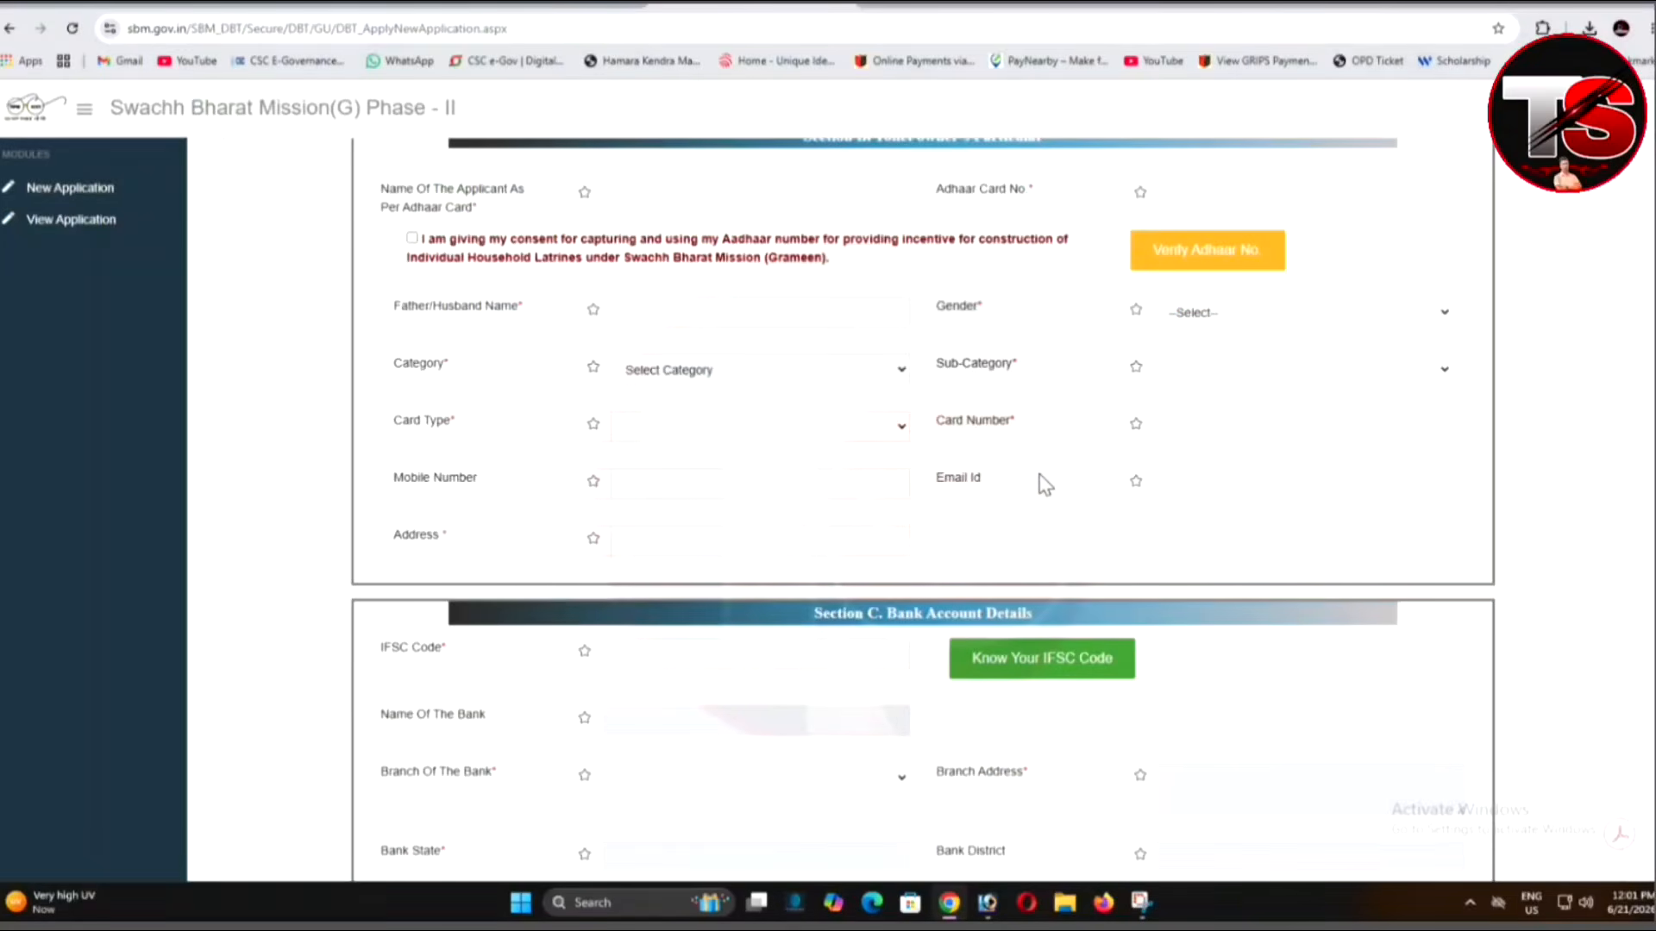
scroll(1045, 486, down, 1)
scroll(1045, 486, up, 2)
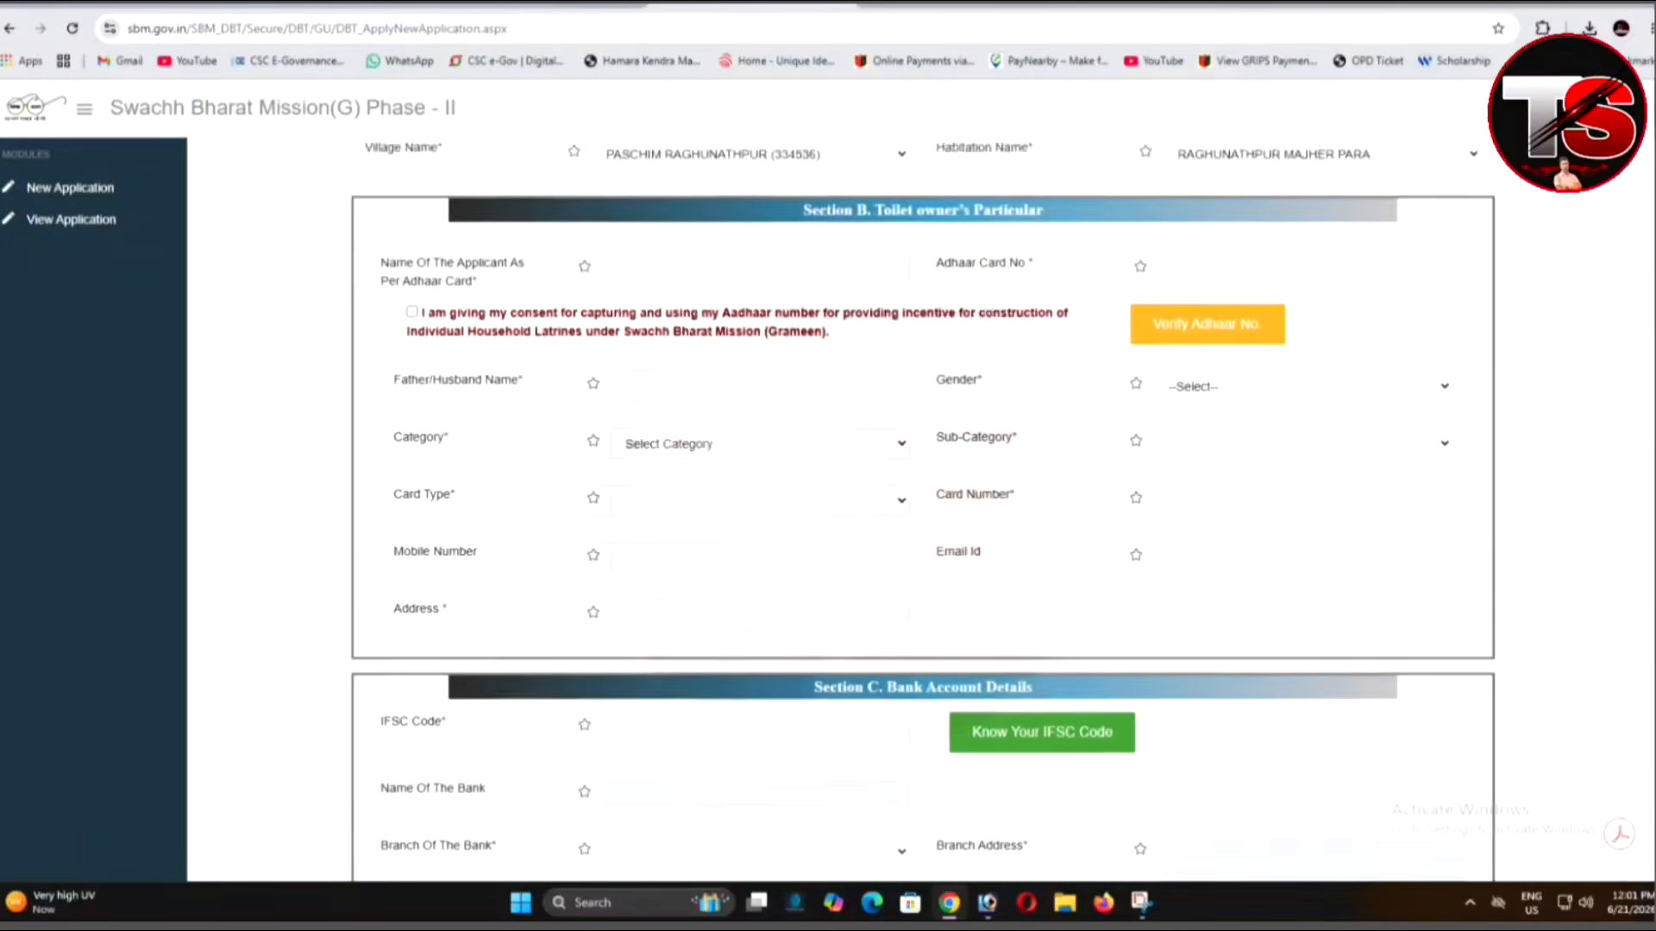
scroll(1046, 486, down, 1)
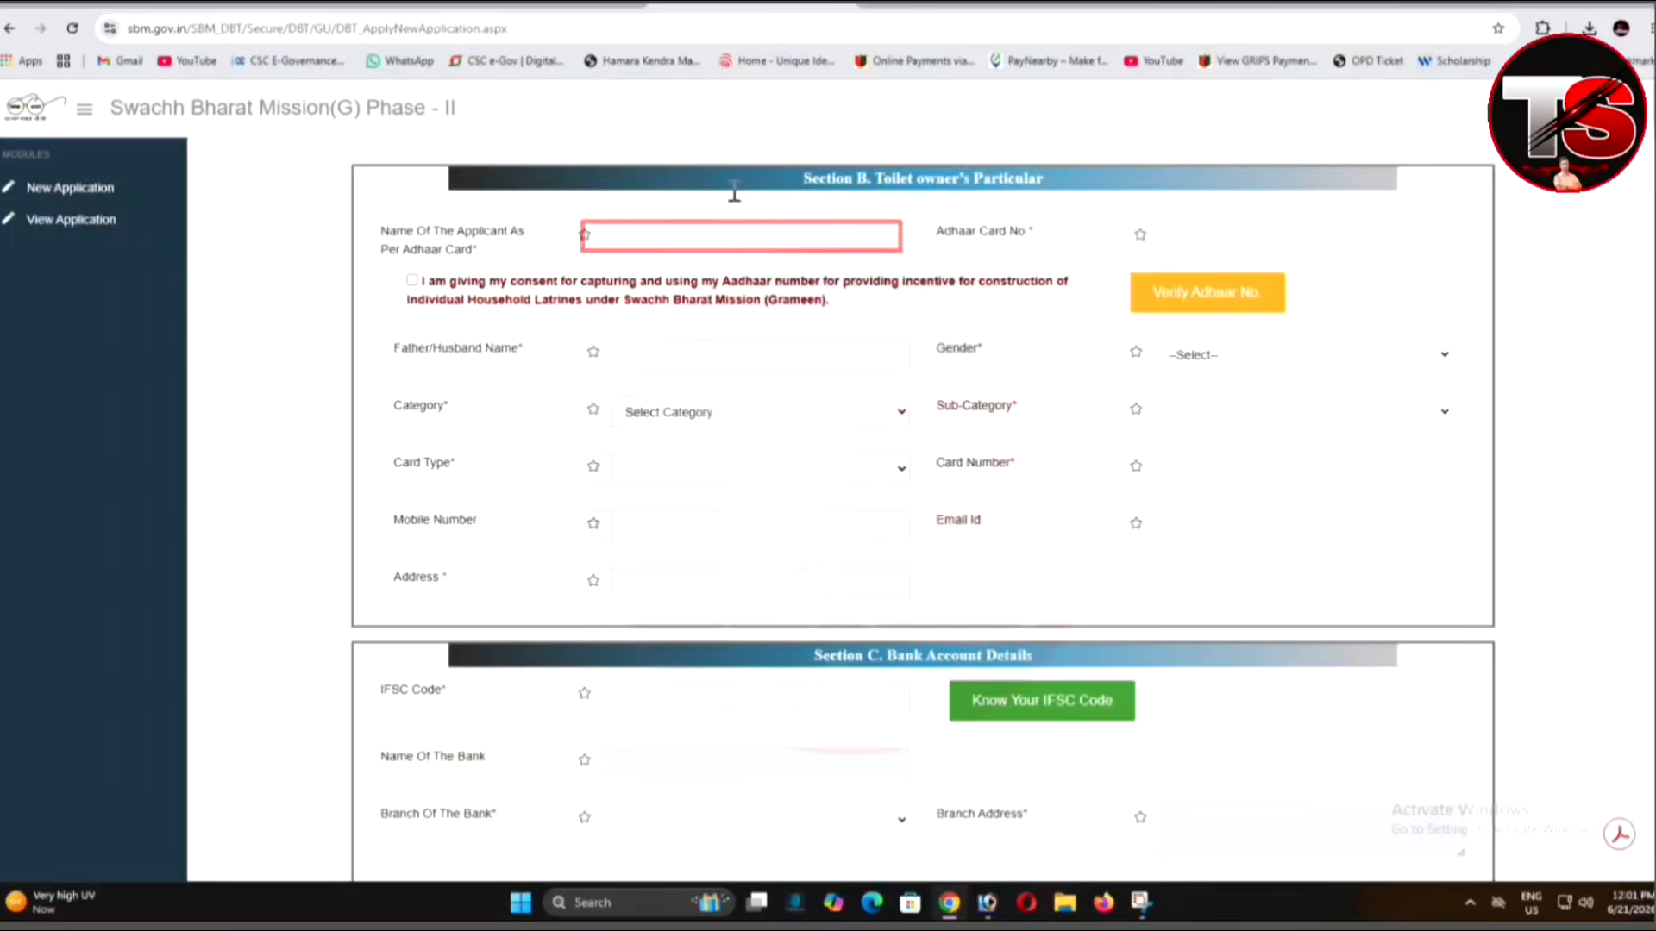
click(716, 234)
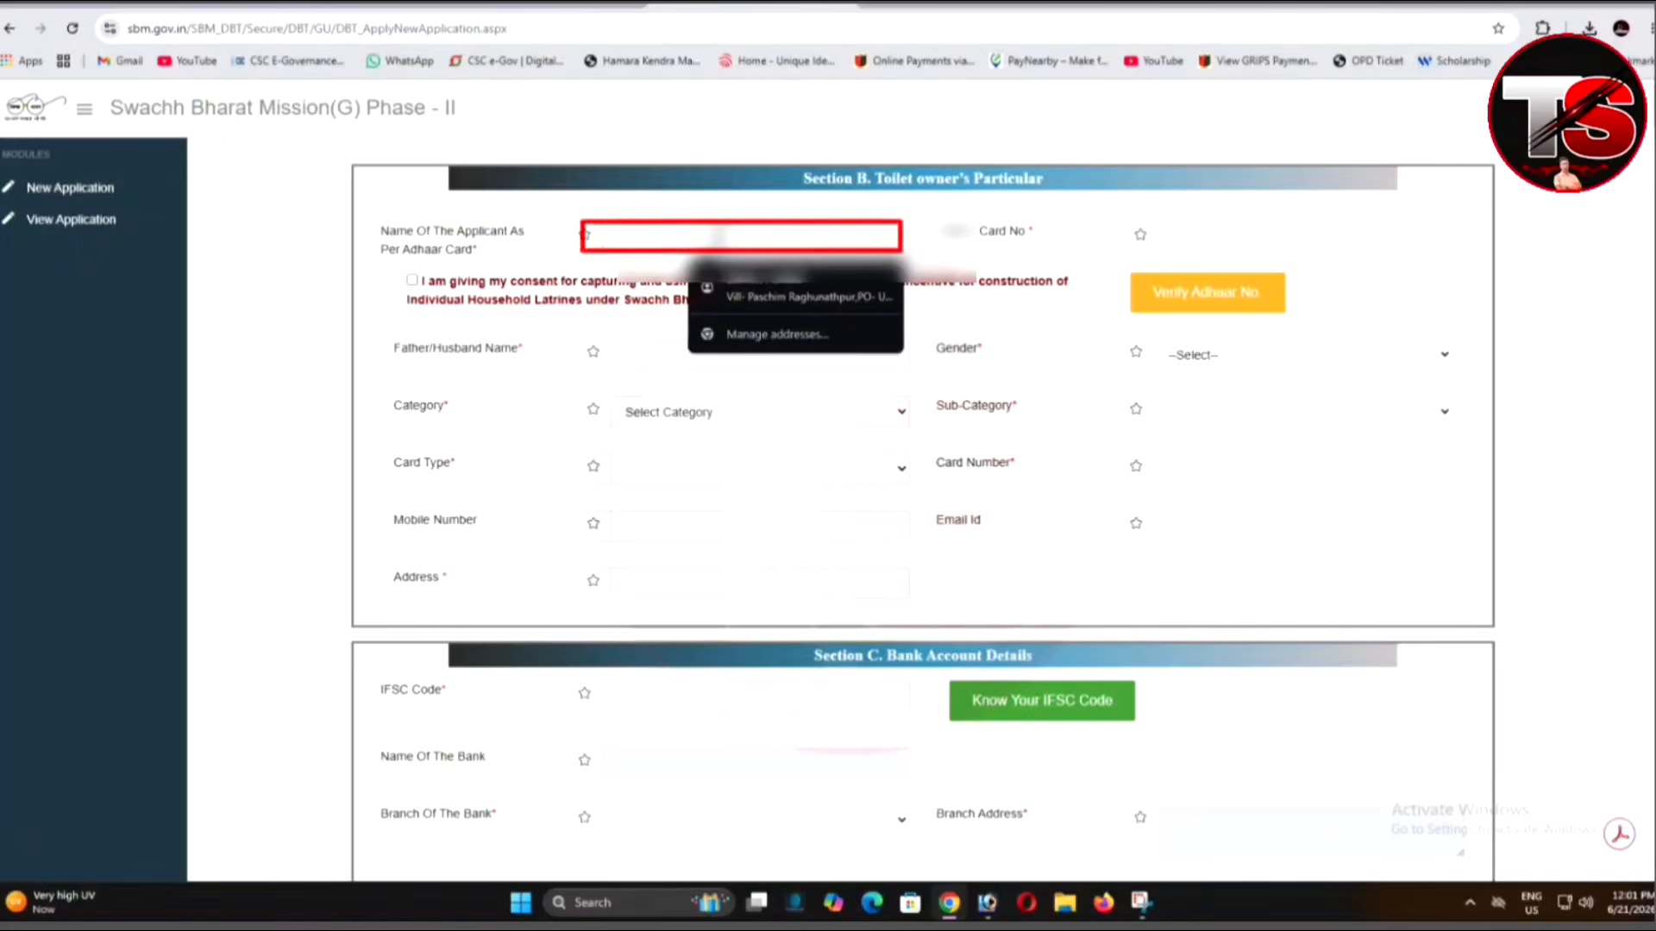
text(P)
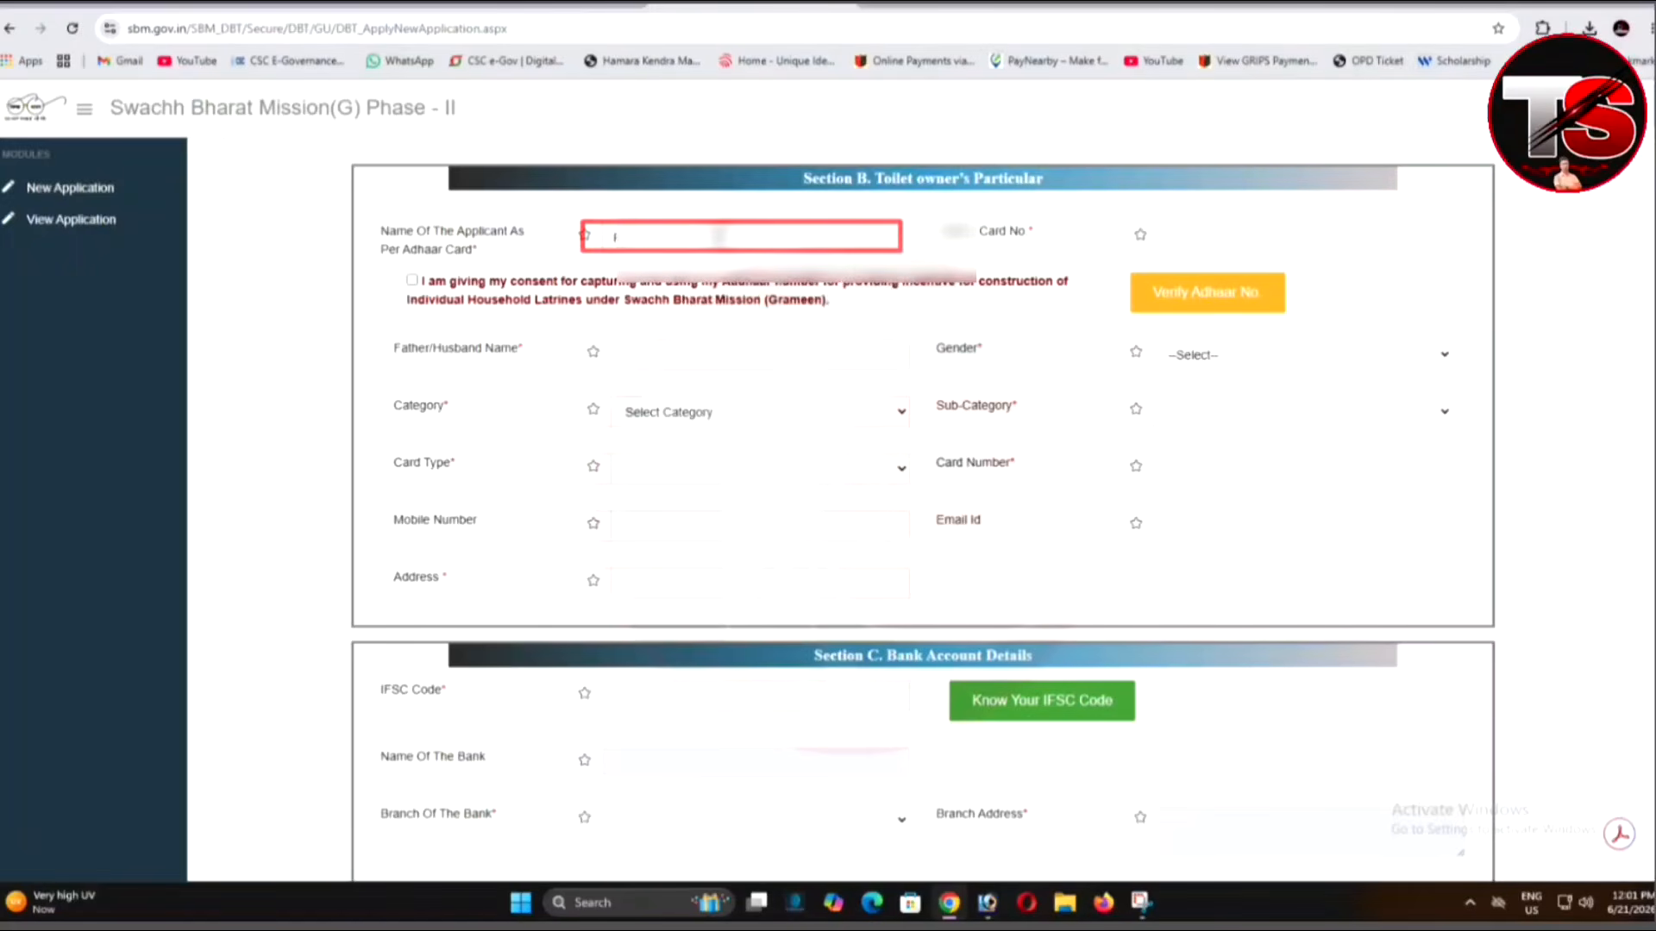
text(***)
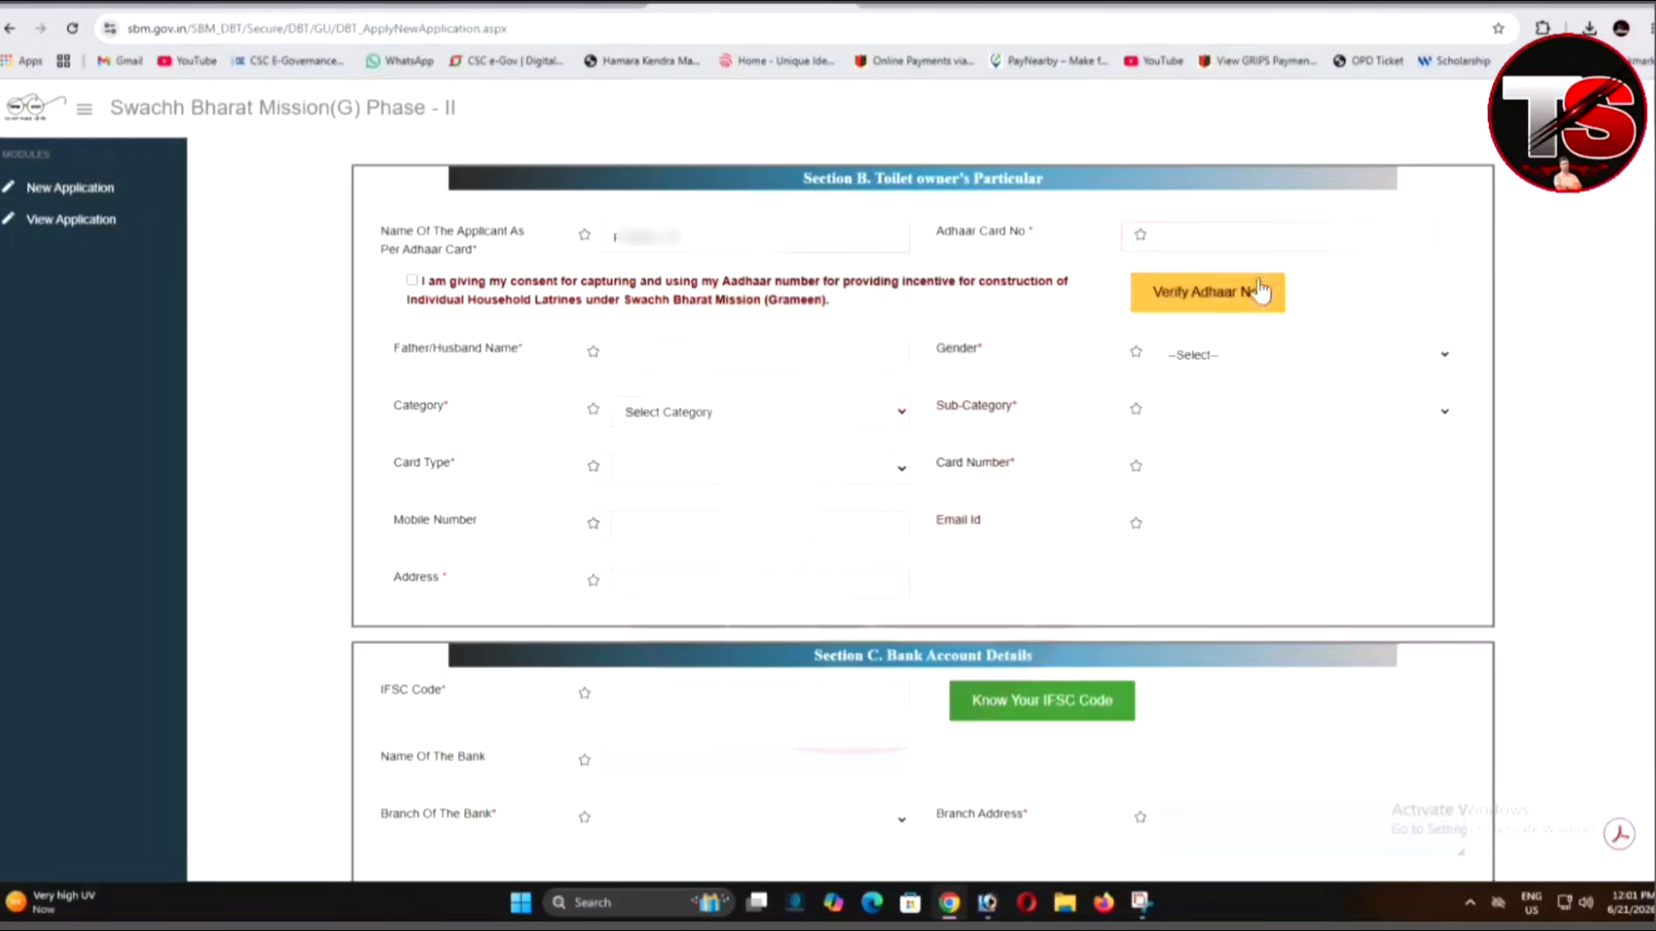
Enter the applicant's Aadhaar number, give consent, and verify it successfully.
click(1244, 239)
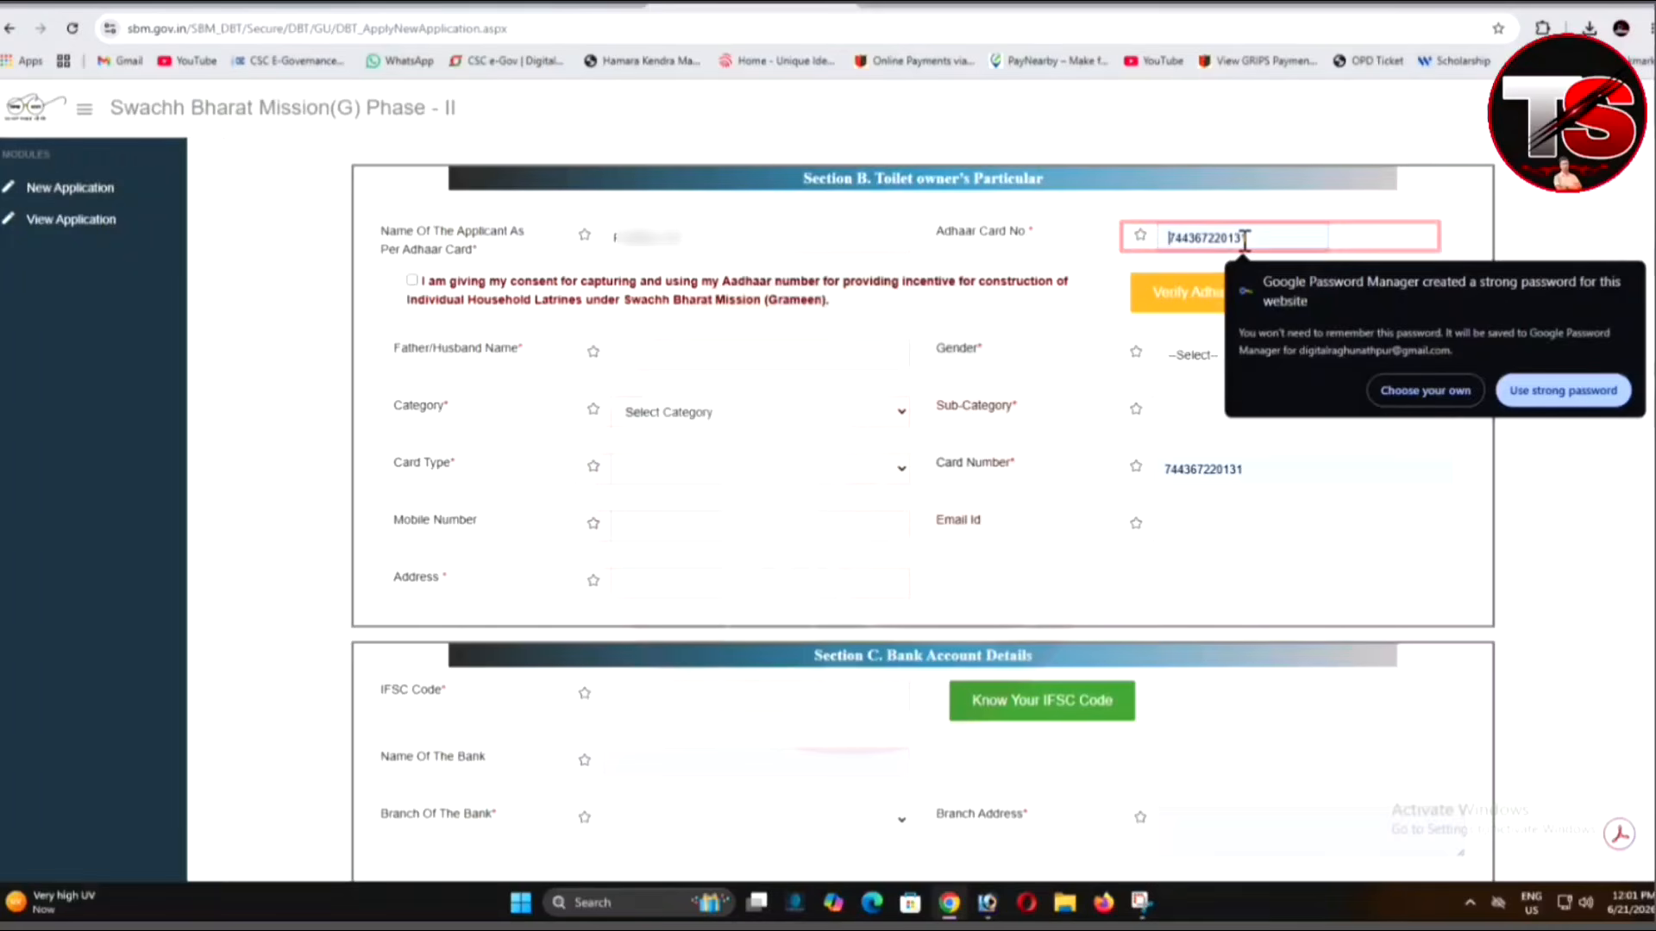
text(••••)
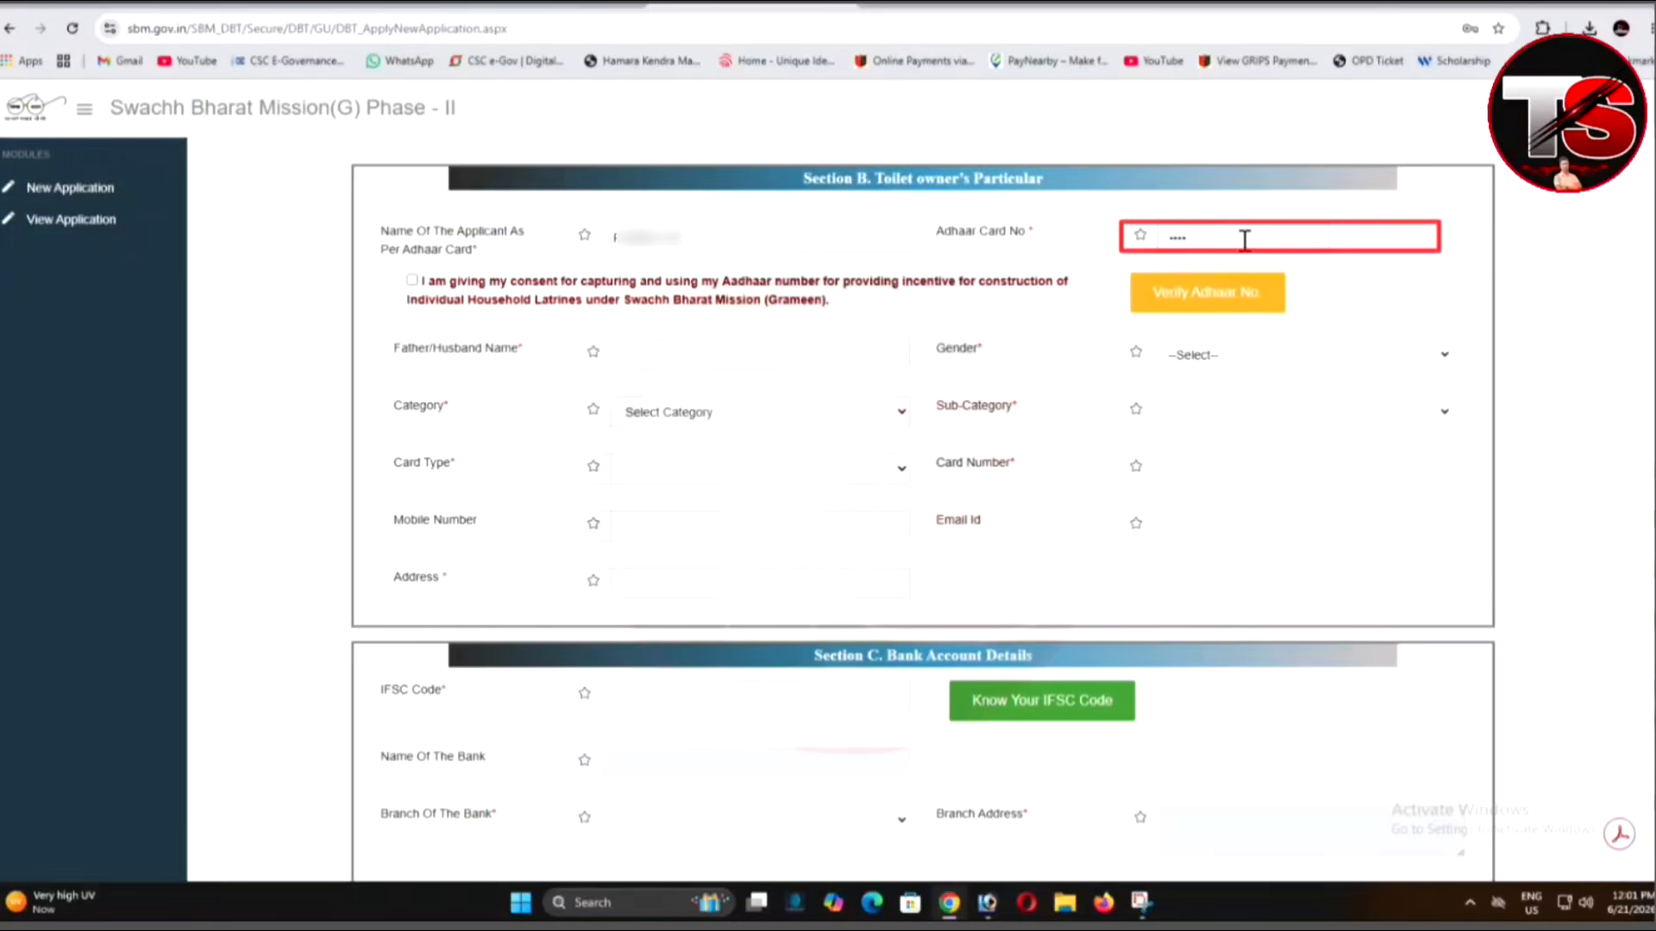
text(••••)
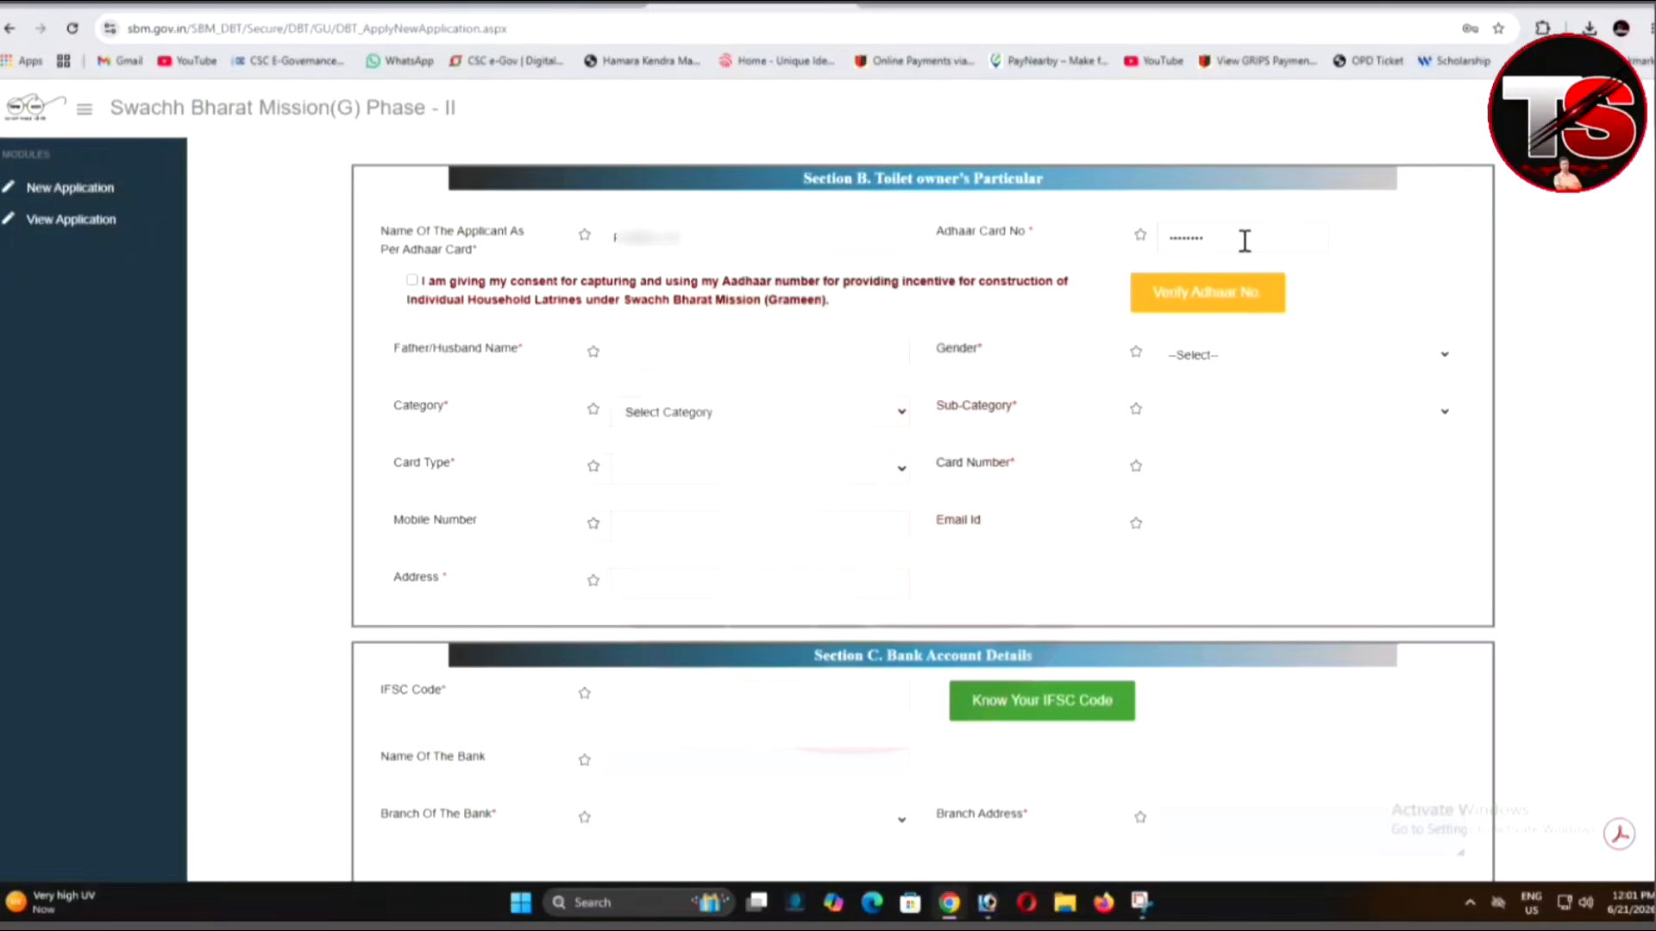
text(••••)
click(412, 281)
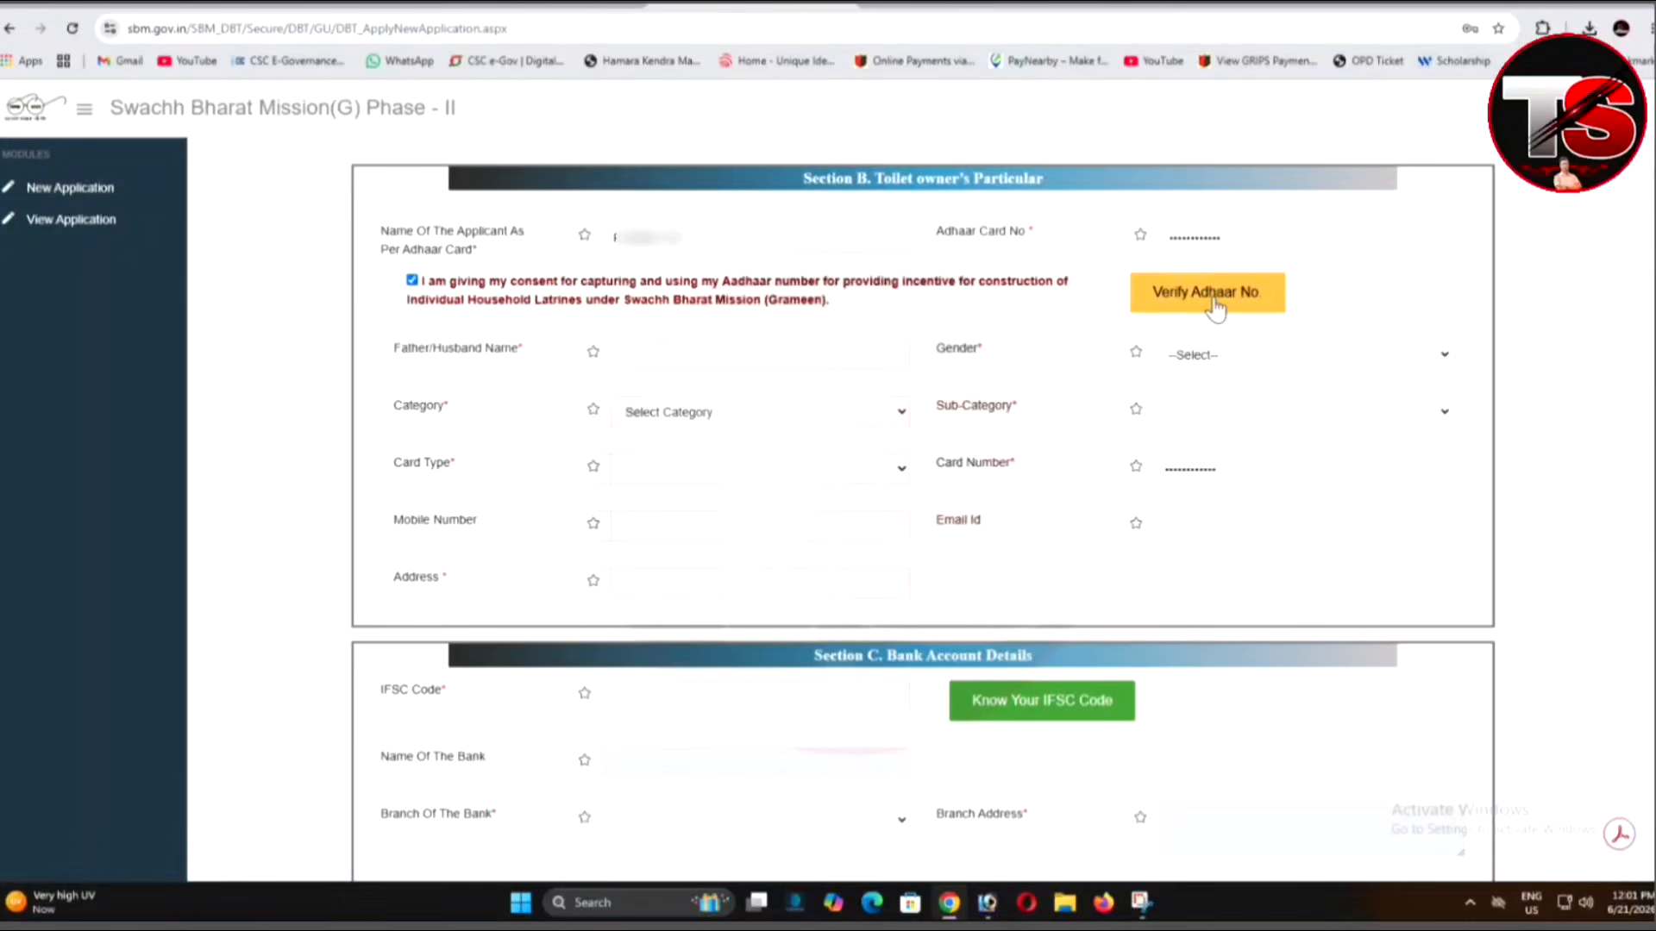
click(1216, 309)
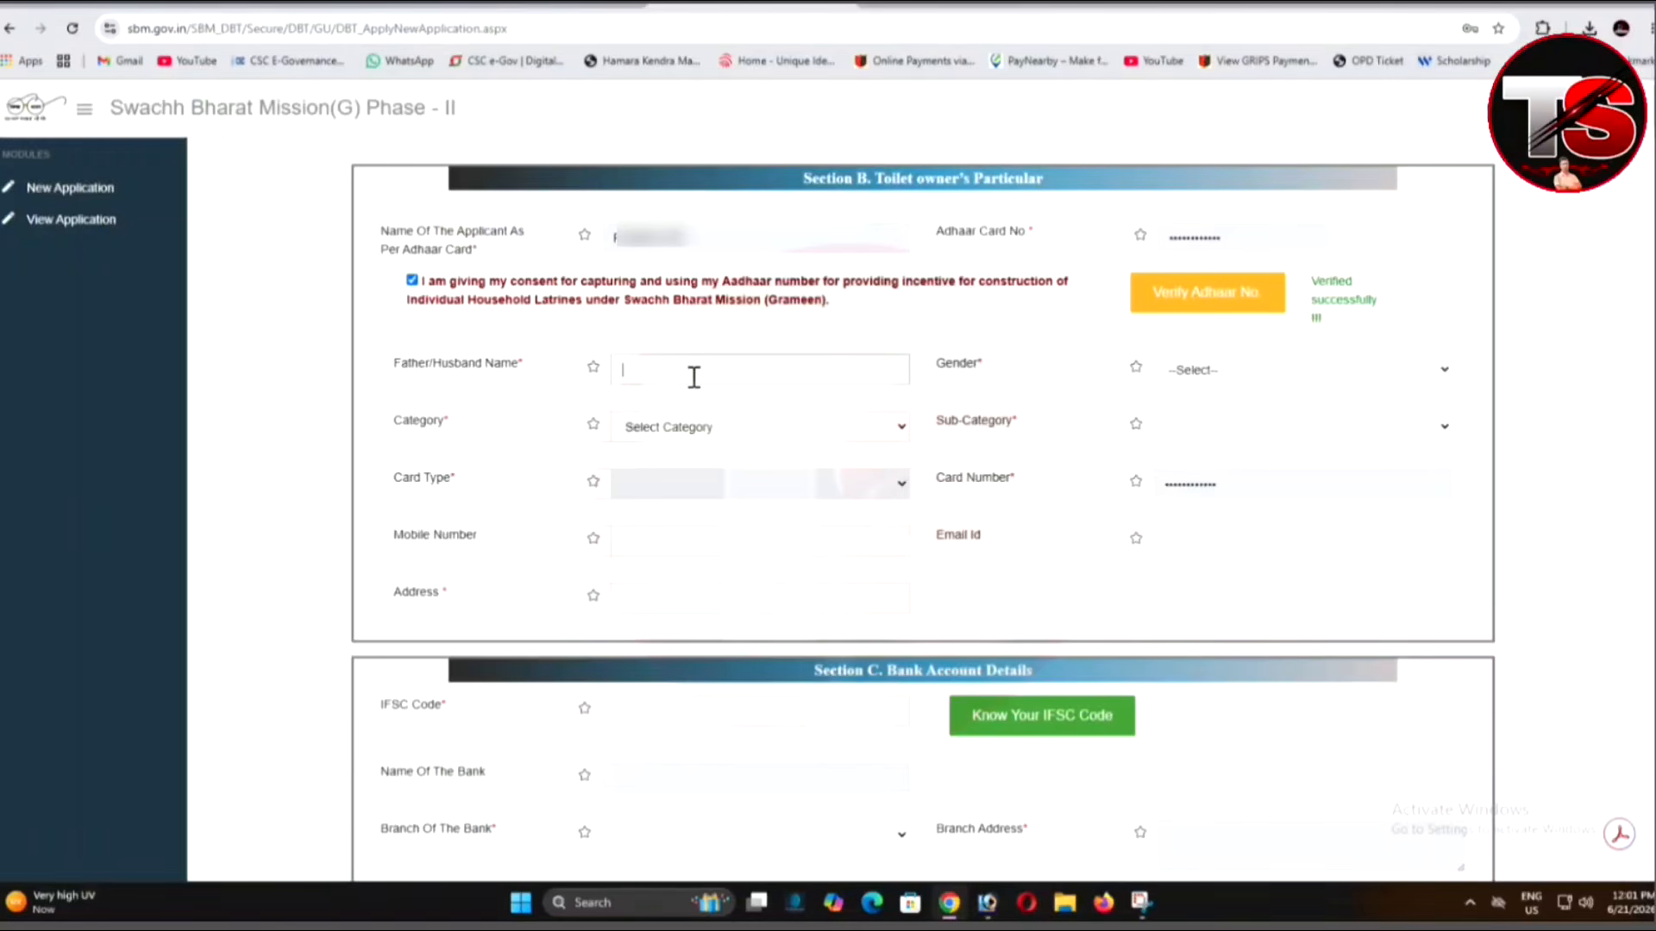
Enter the father/husband name and set gender Female, category BPL, sub-category GENERAL.
text(A)
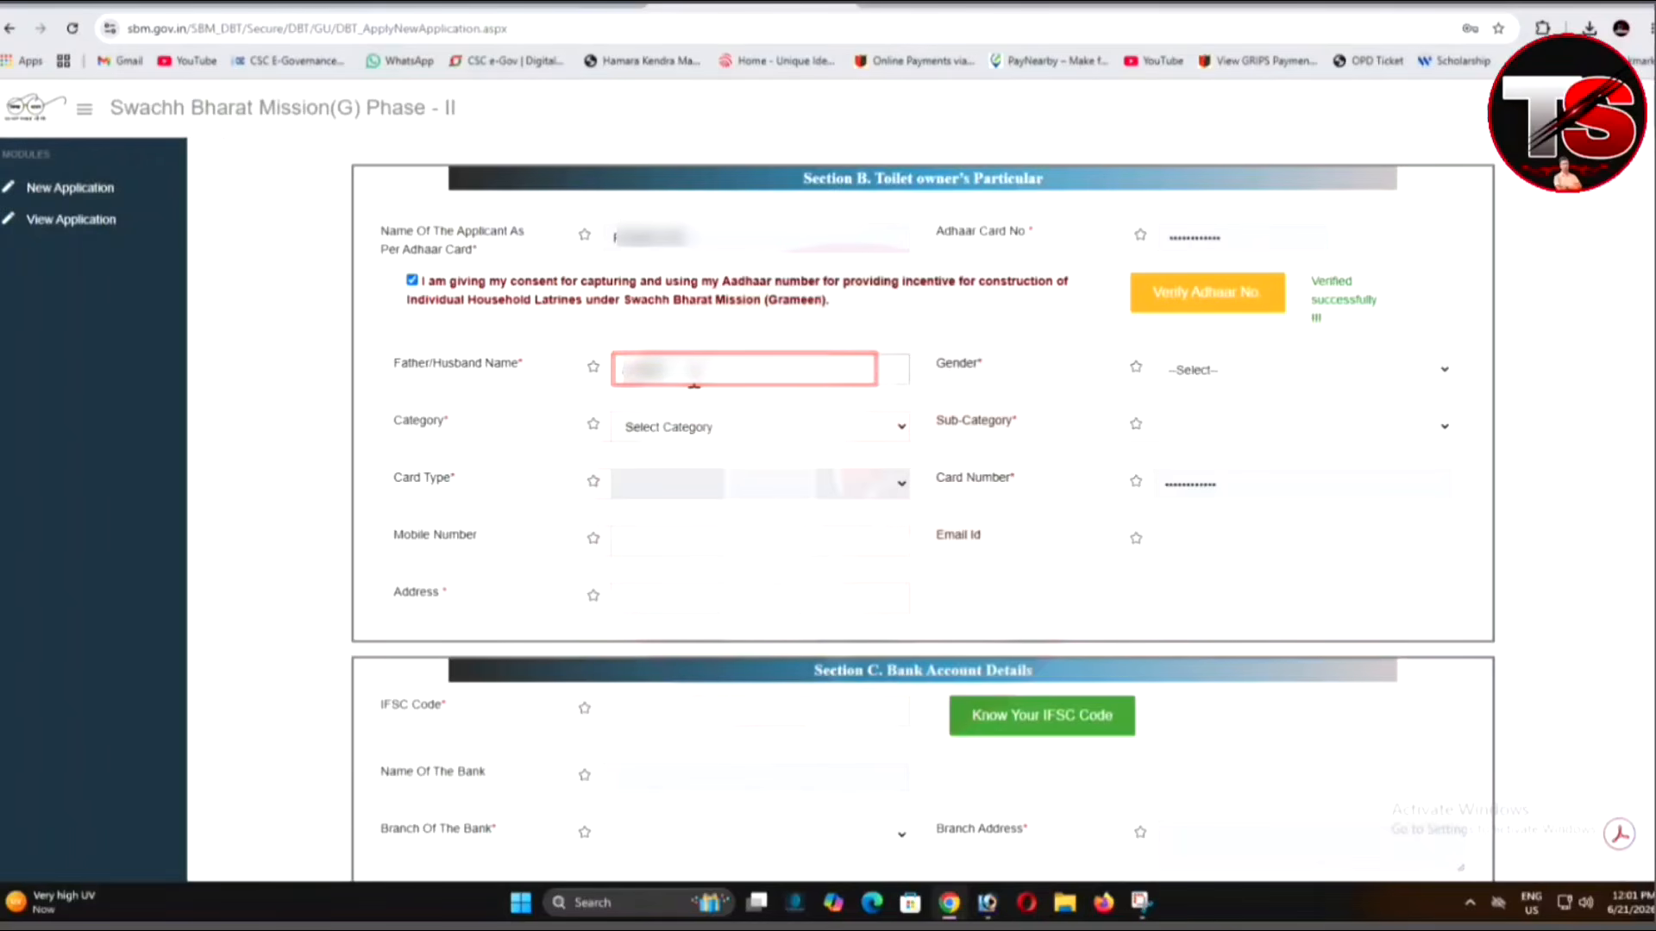
text(...)
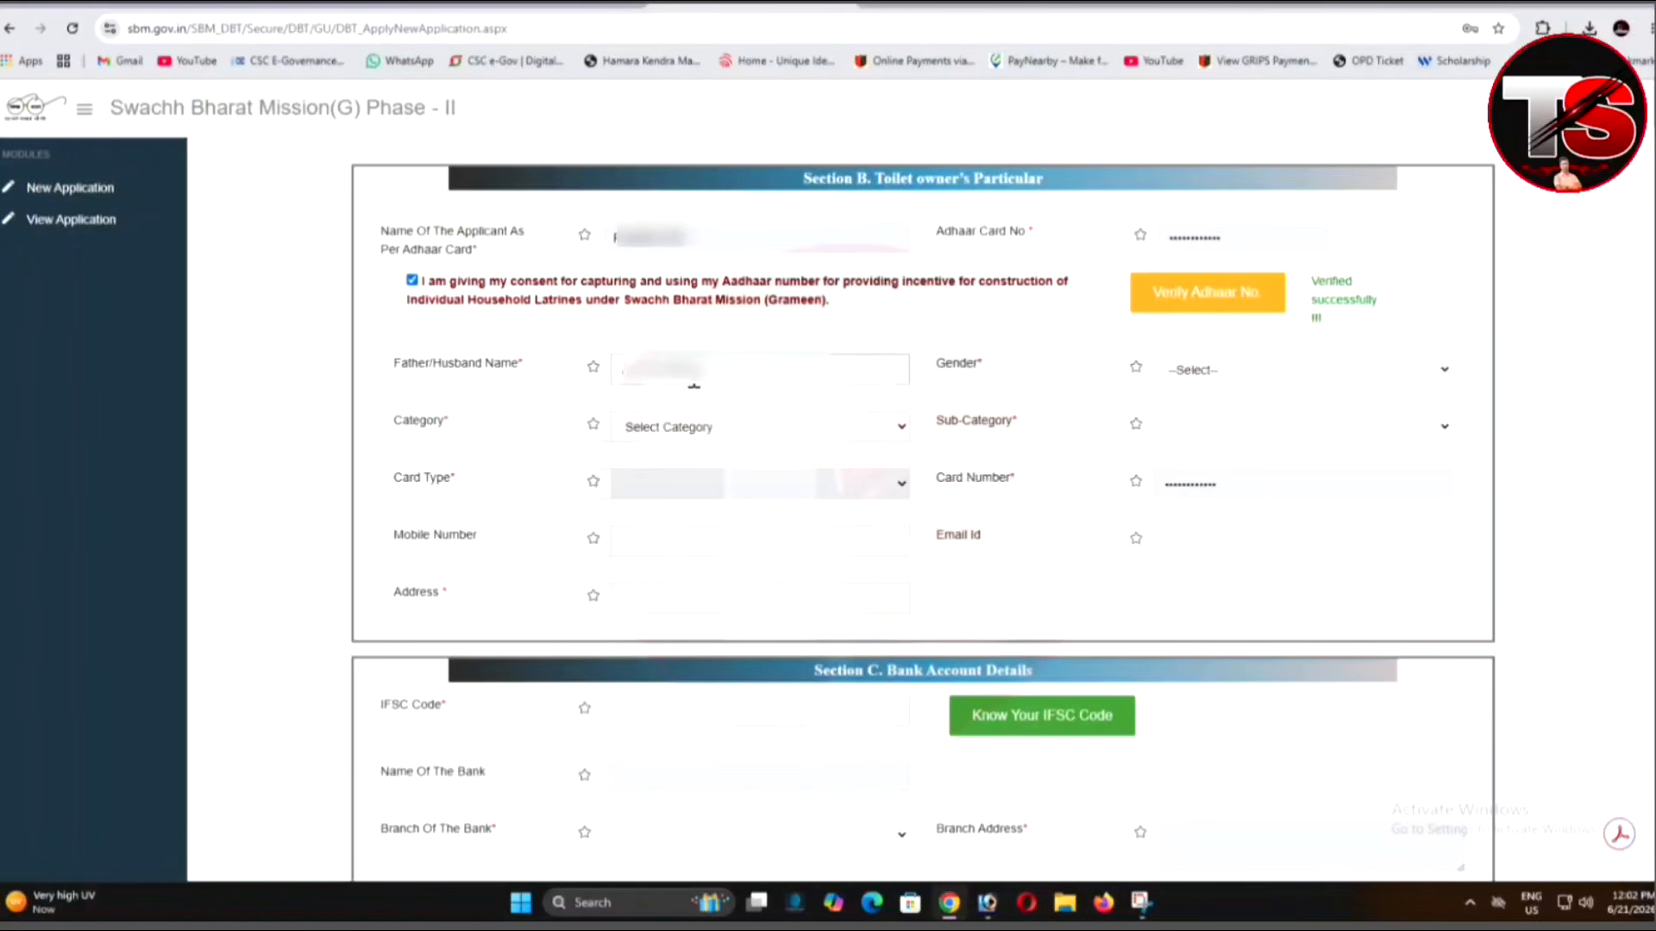
click(1255, 379)
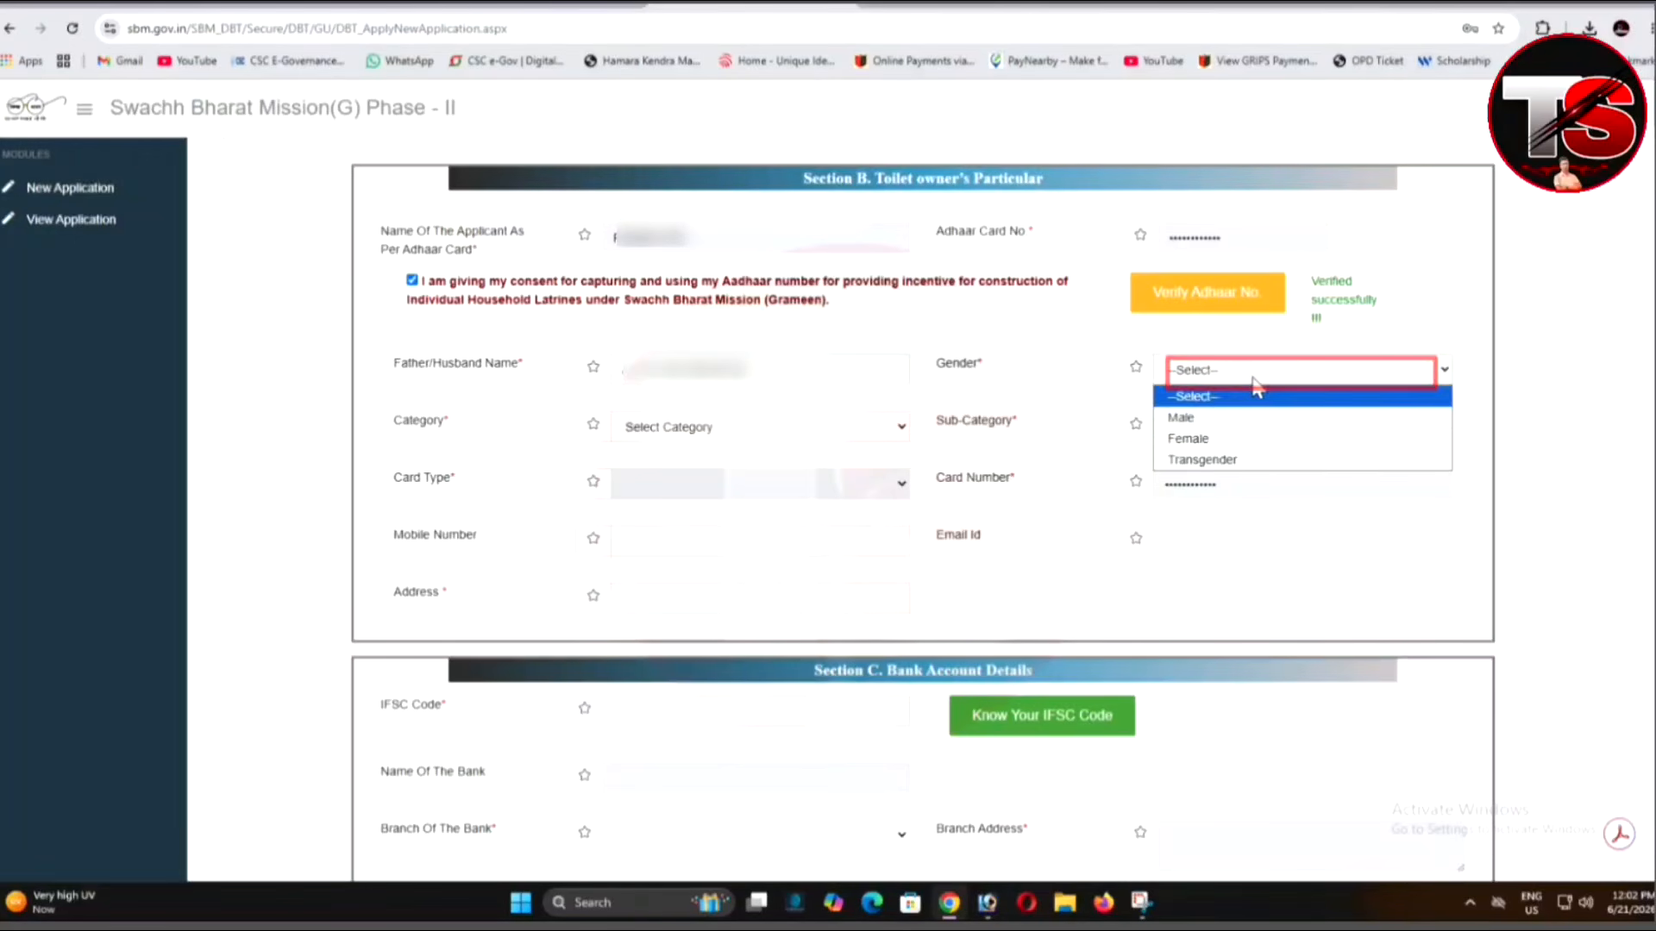
click(1208, 438)
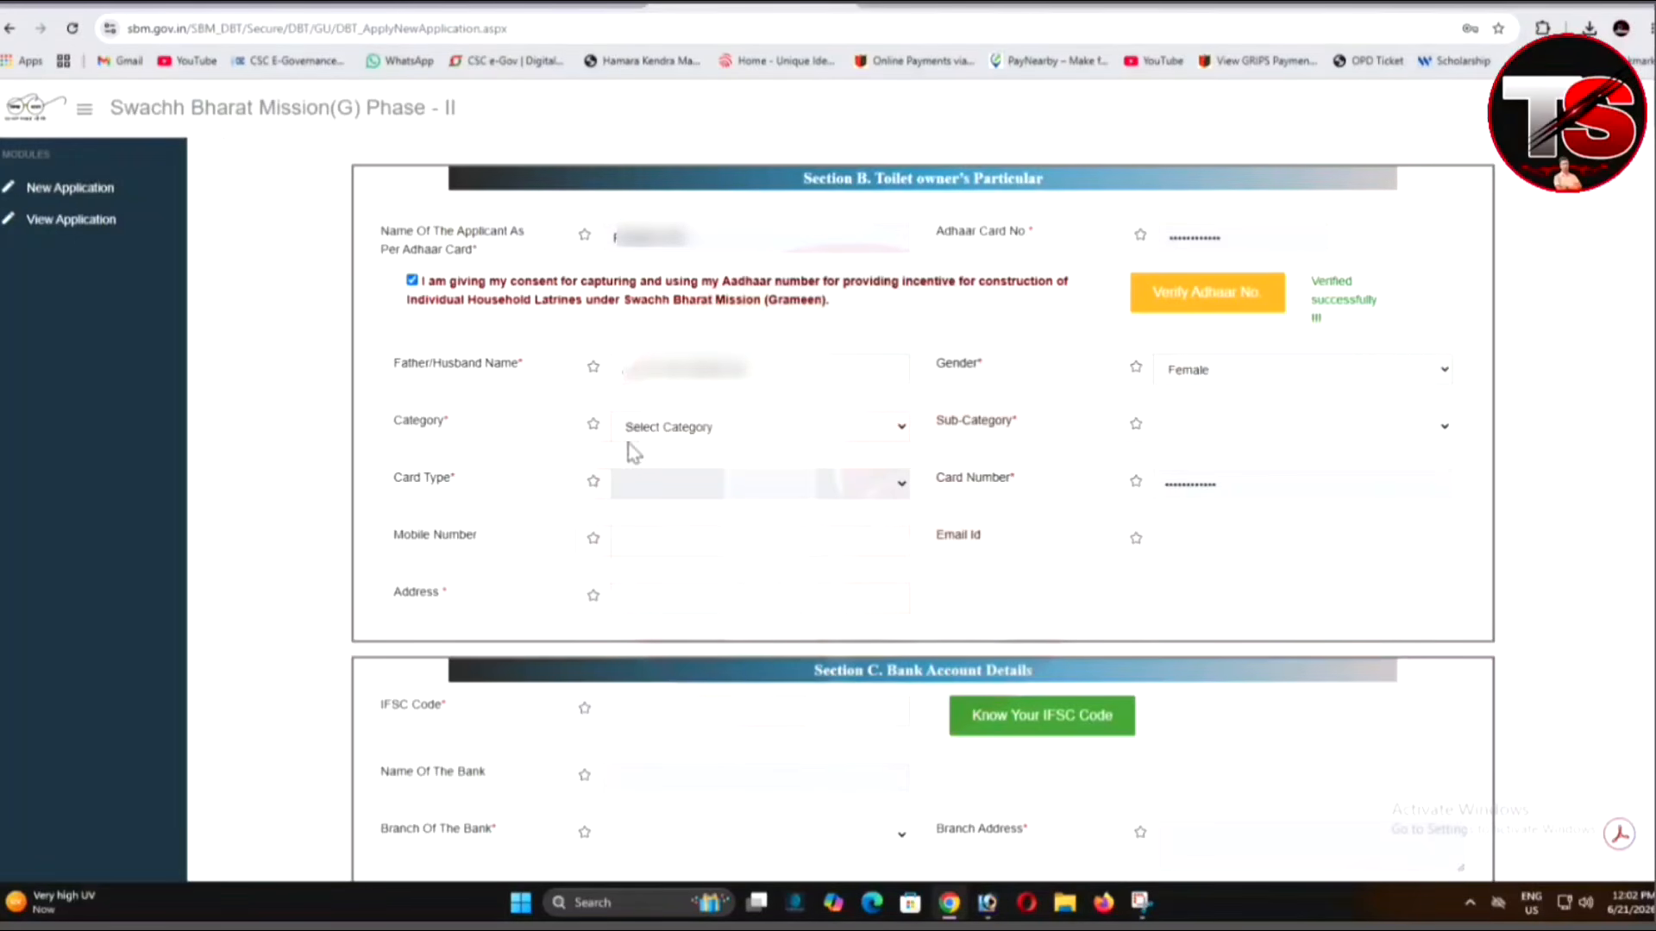
click(757, 431)
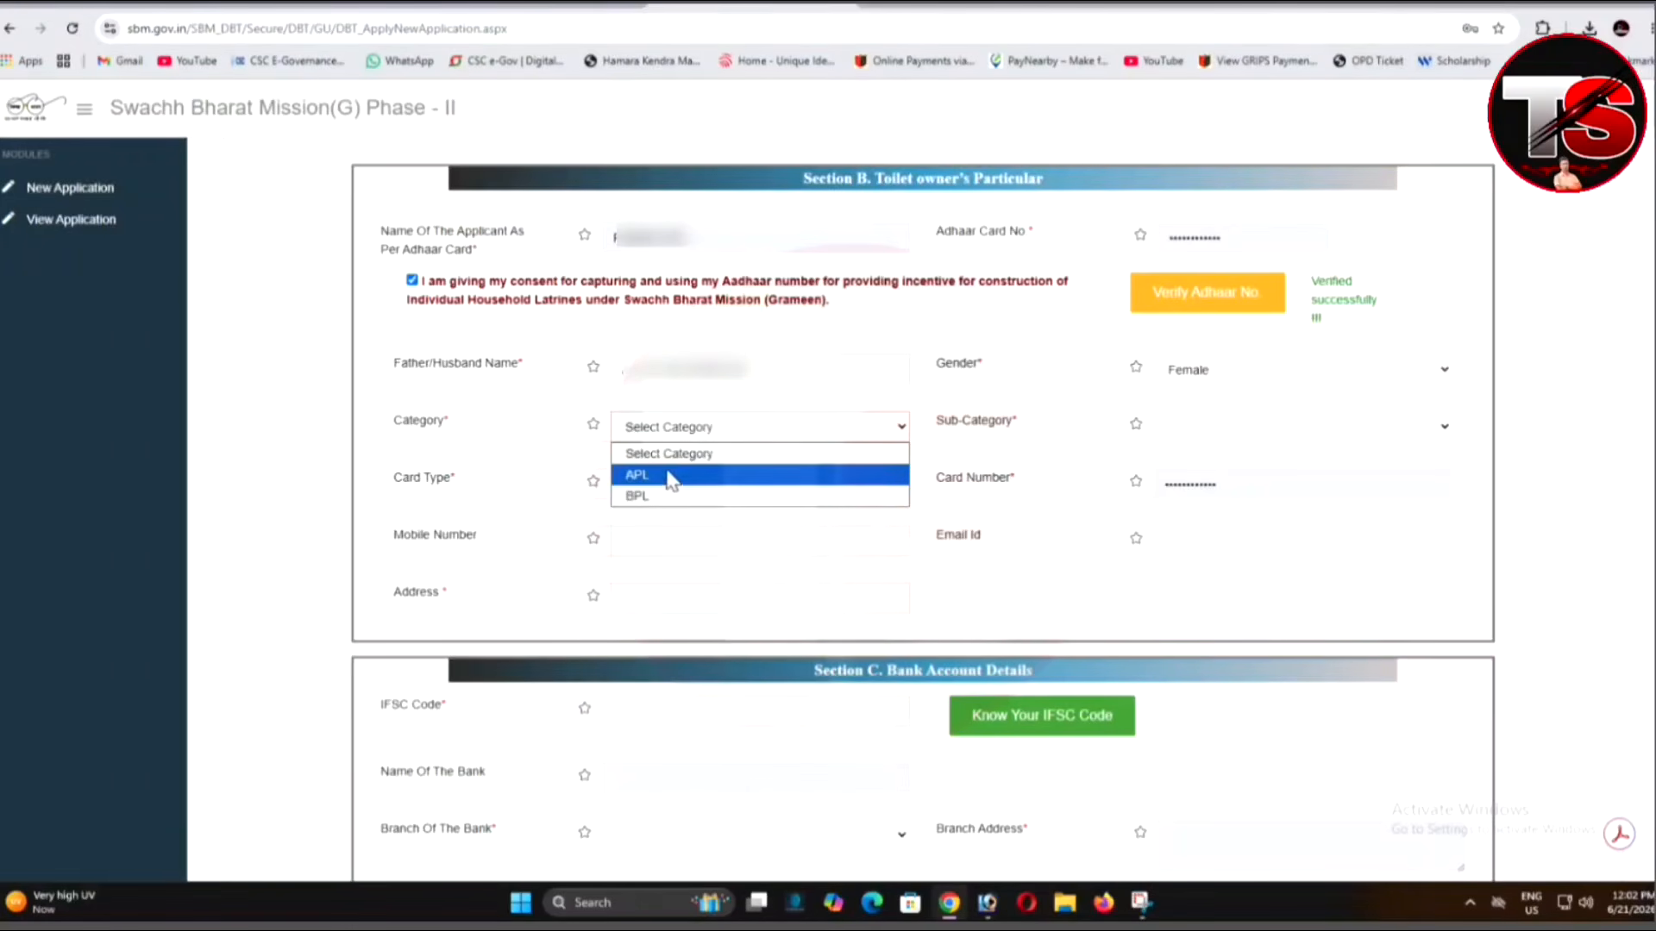
click(665, 498)
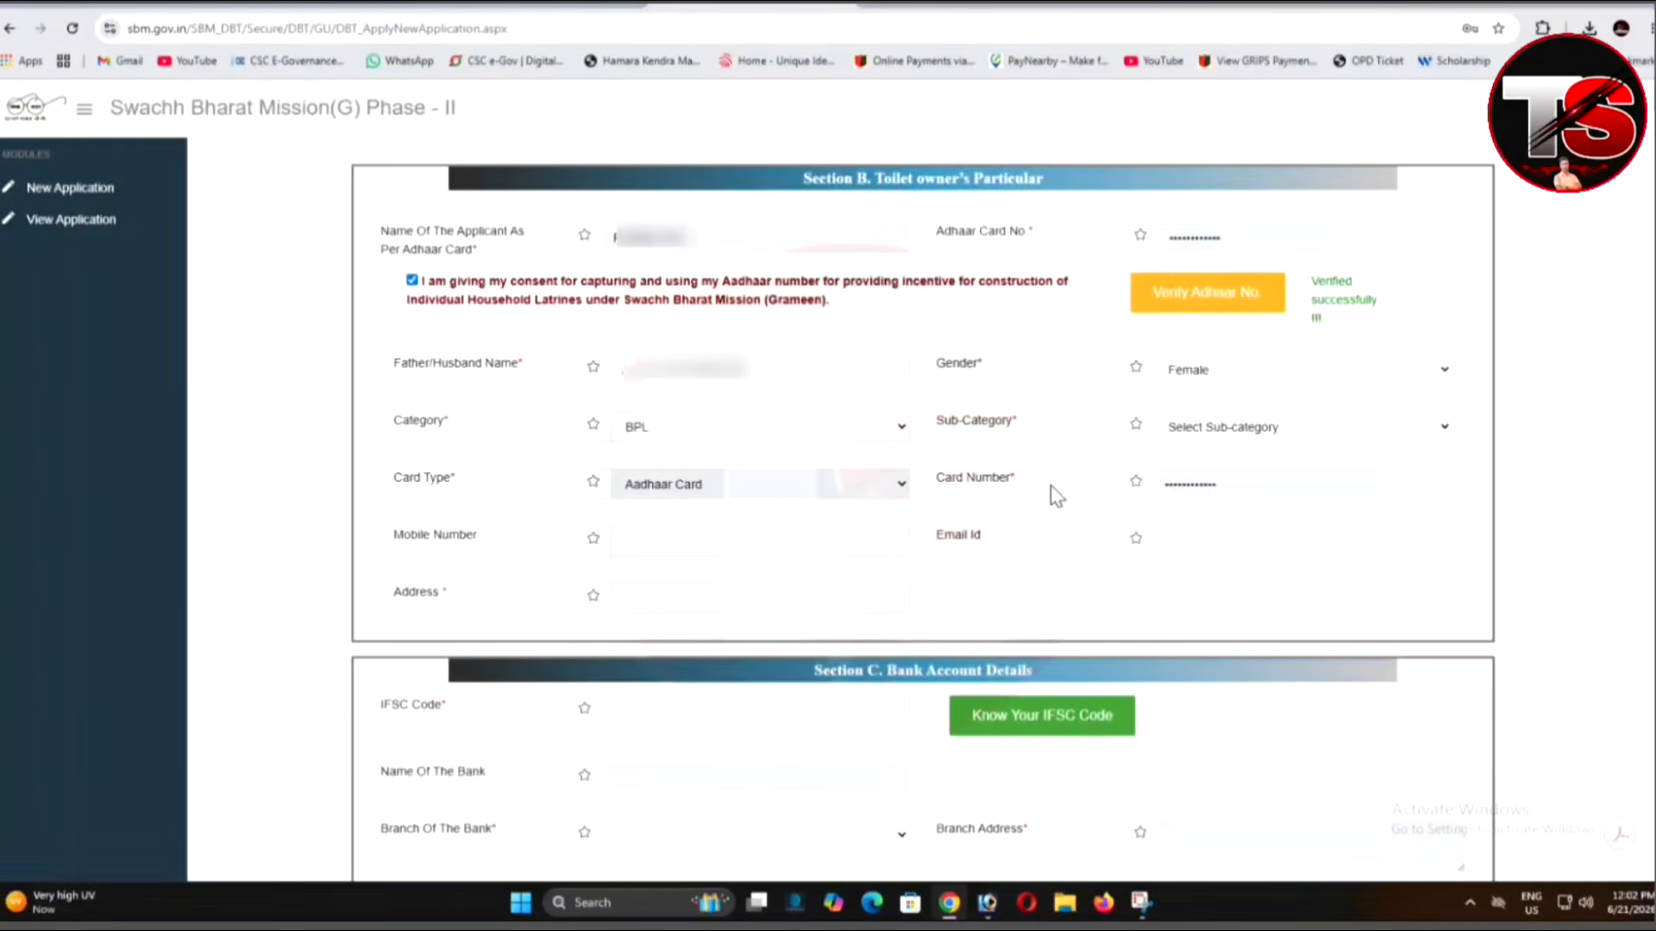
click(1211, 429)
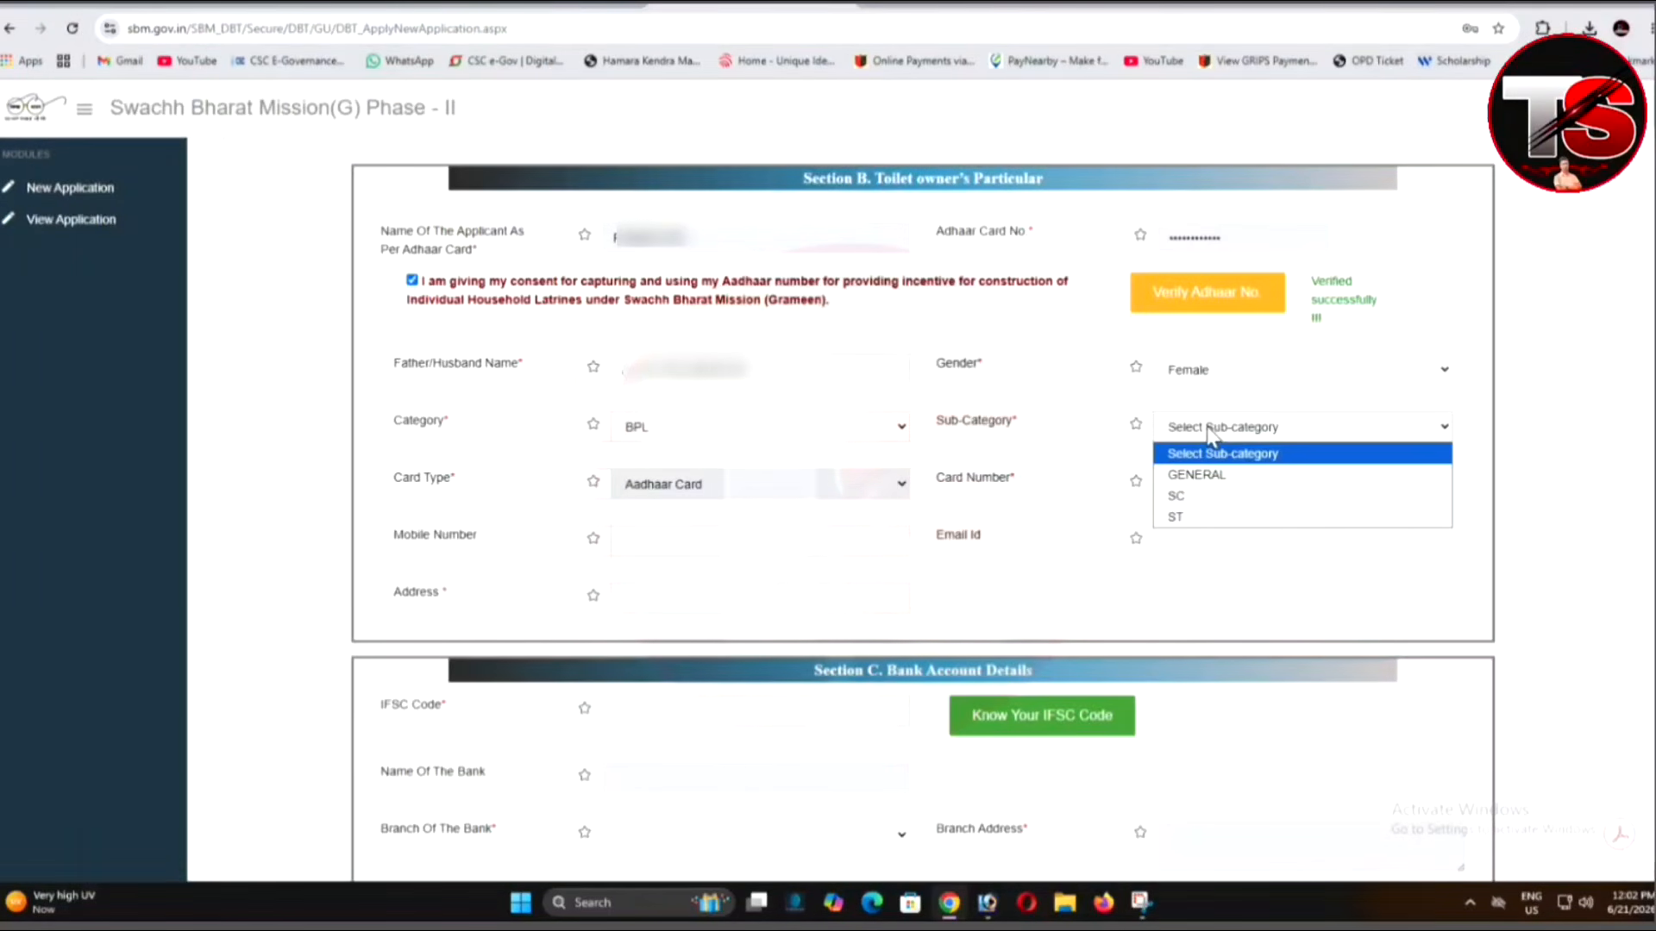
click(1199, 474)
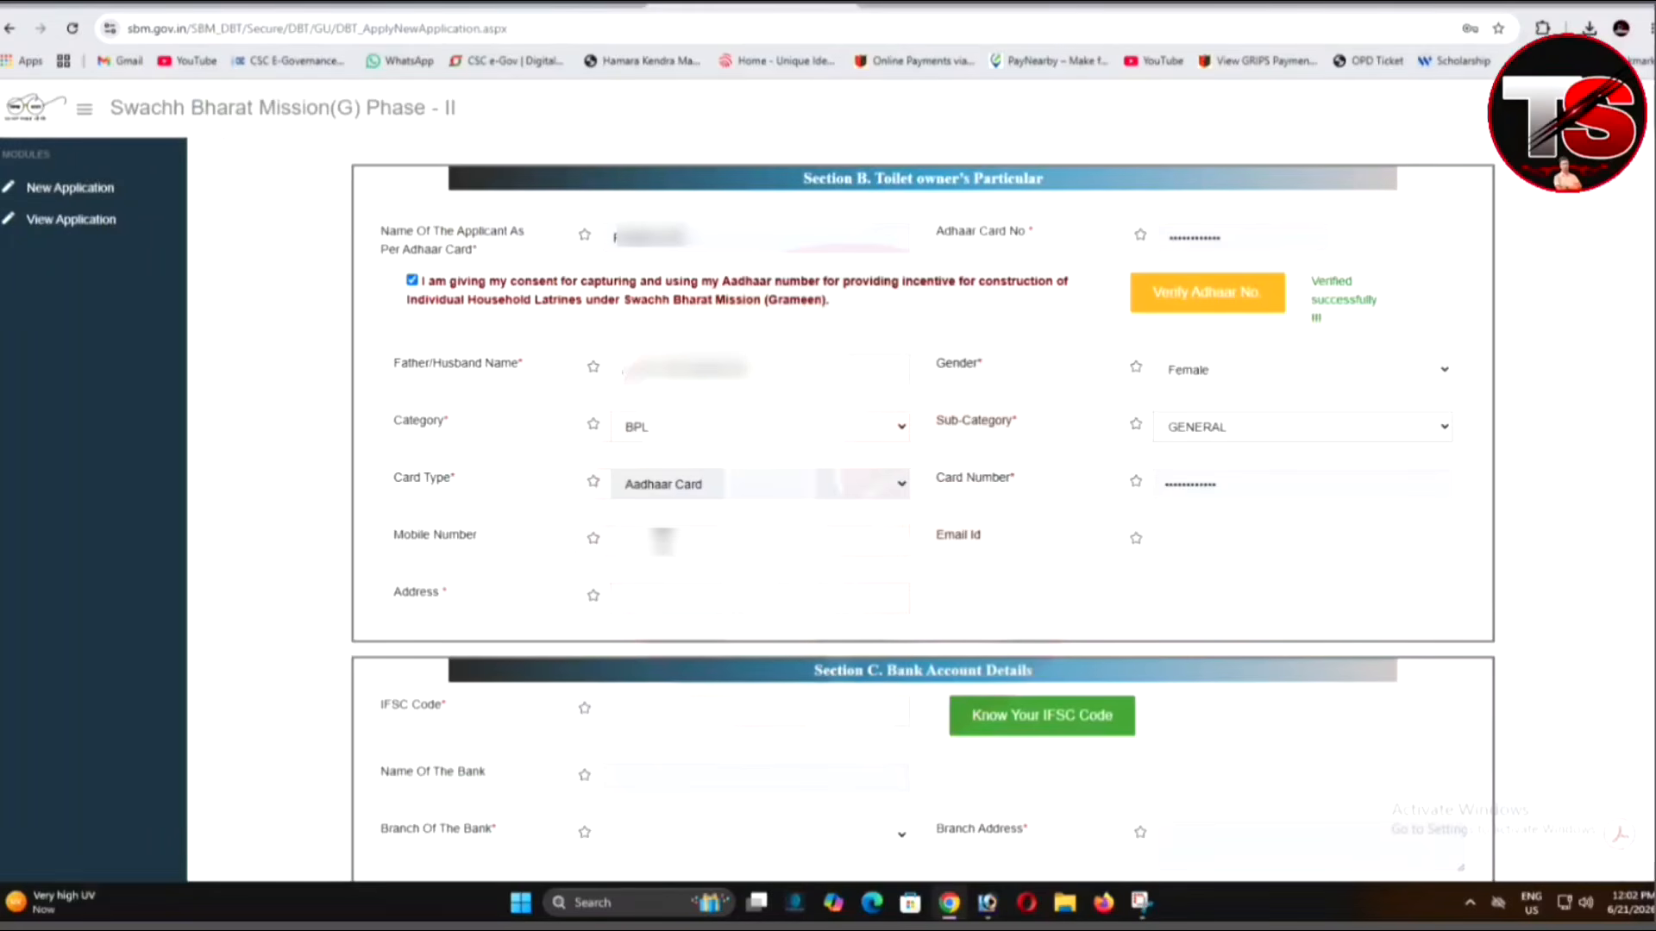
Fill in the mobile number and the address from the saved village suggestion.
click(662, 540)
click(669, 602)
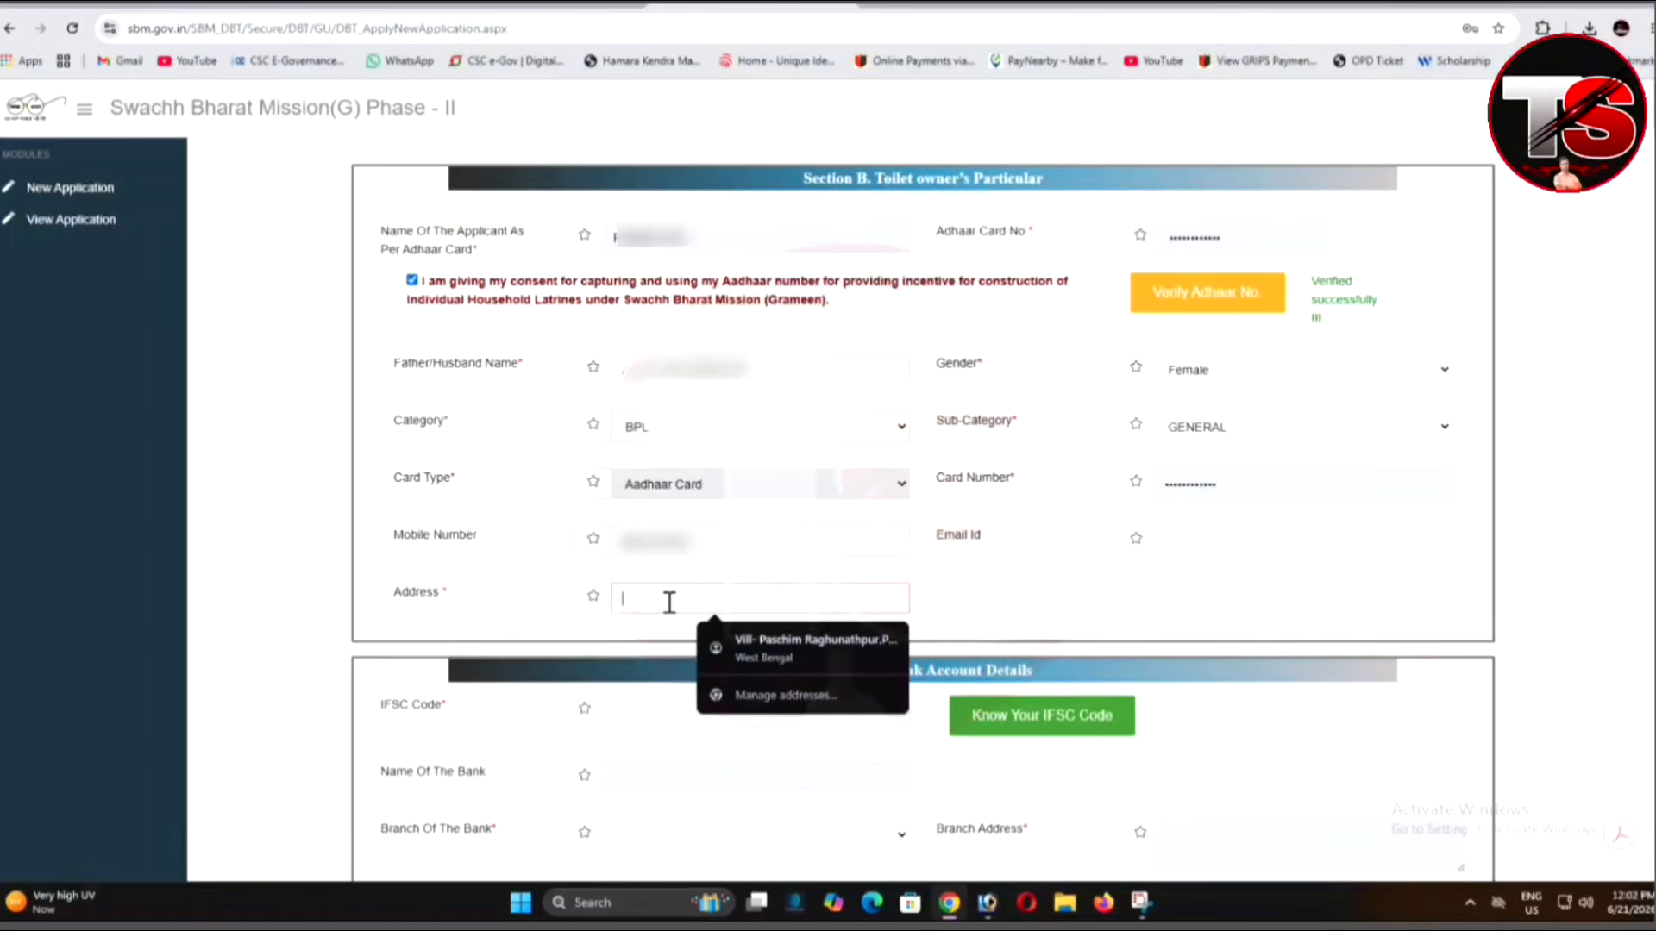
text(PASC)
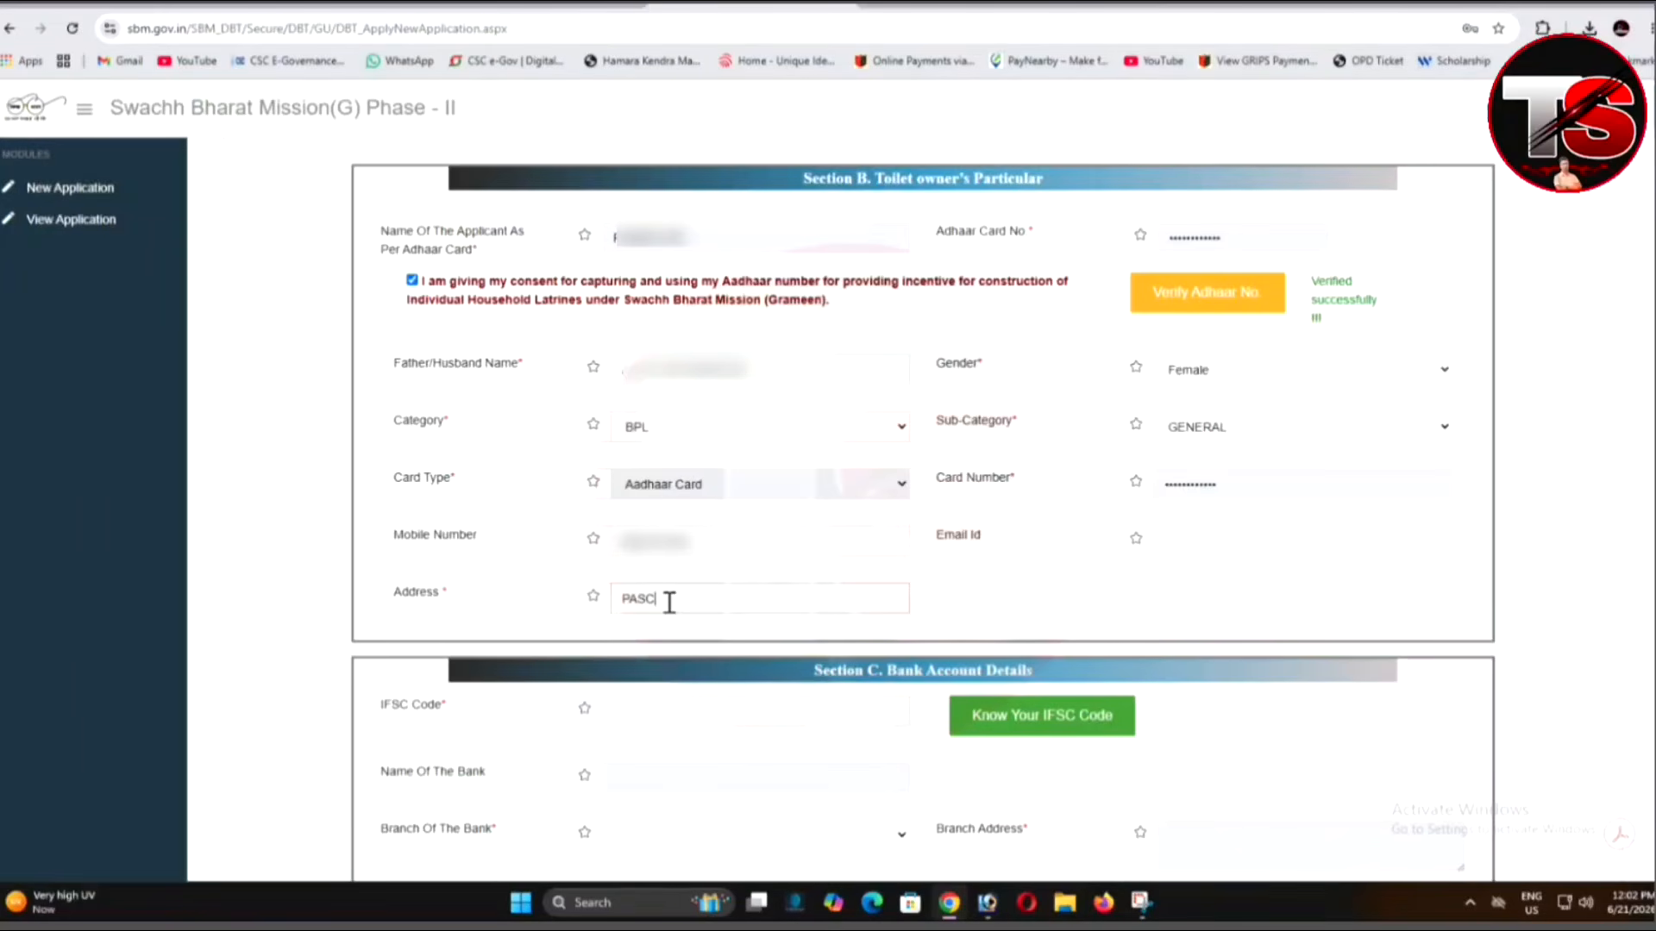
key(BackSpace)
key(BackSpace)
key(BackSpace)
key(BackSpace)
text(VILL-)
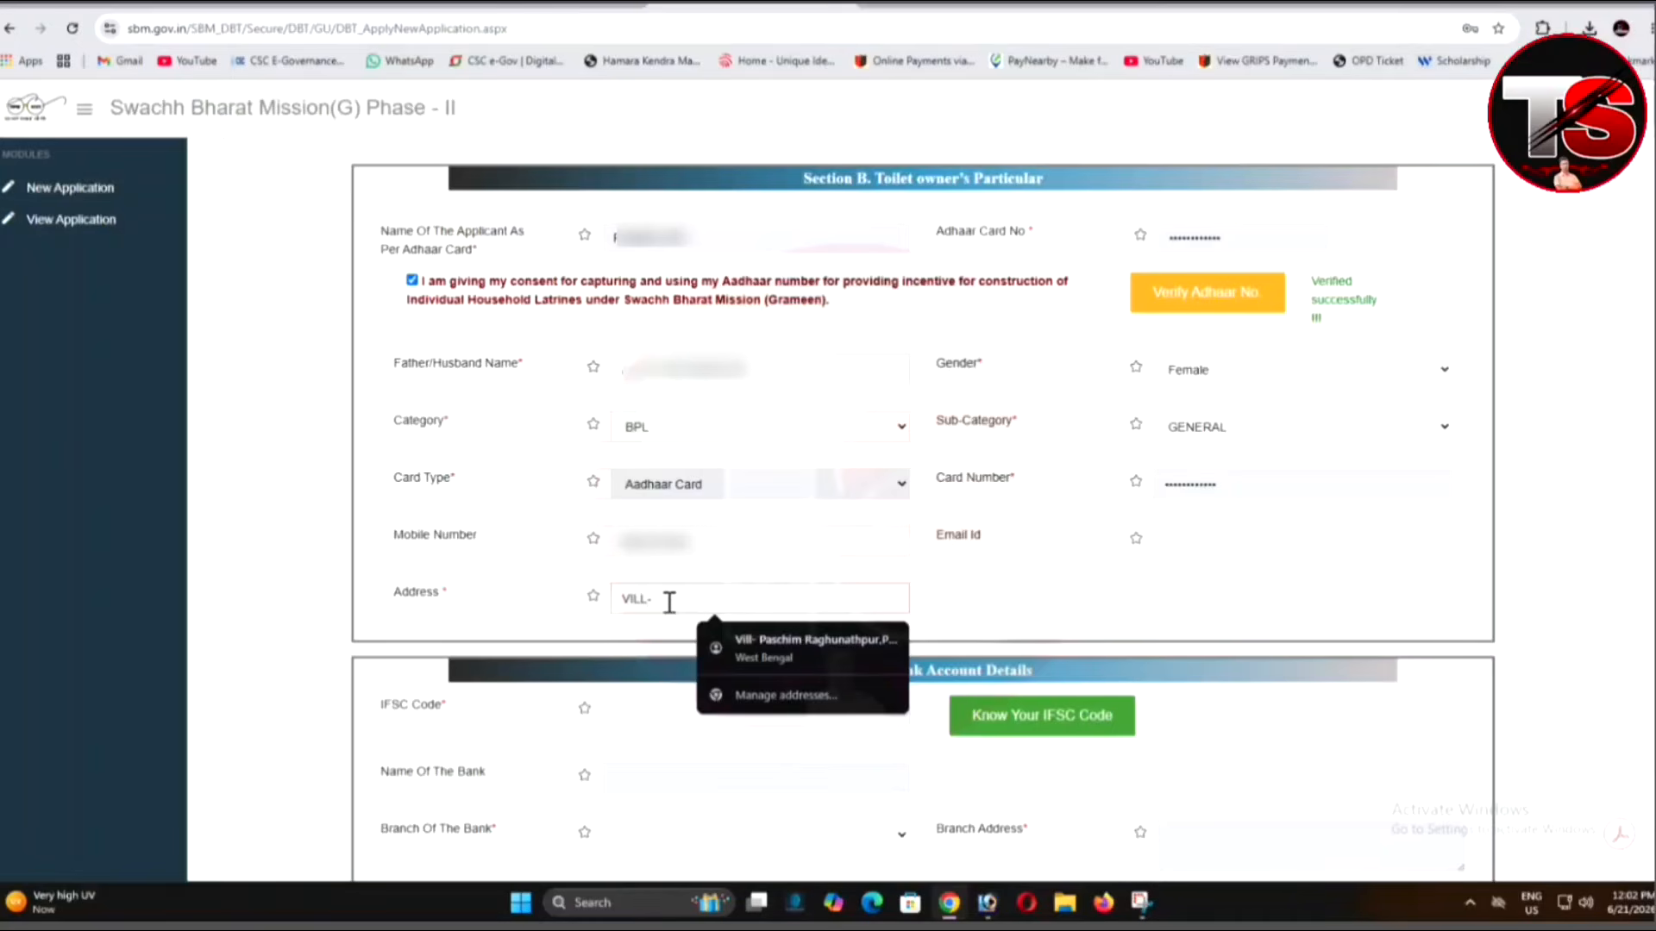
click(810, 645)
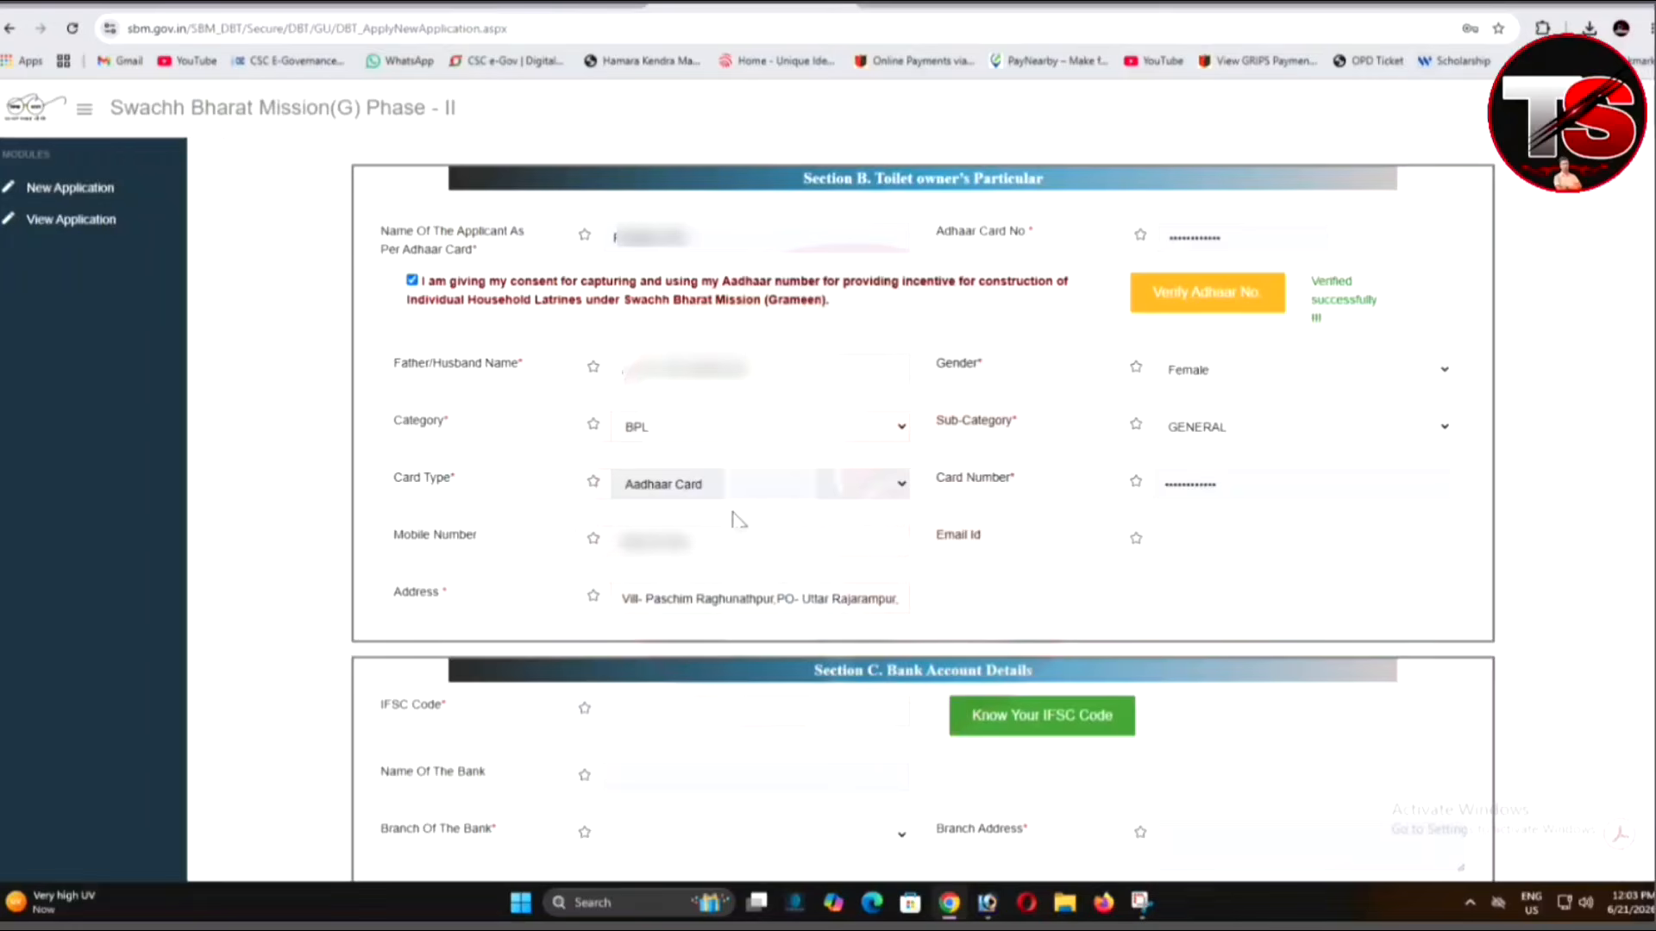
Enter IFSC PUNB0126520 (Punjab National Bank, Bagaria branch) and the account number with its confirmation.
scroll(734, 518, down, 5)
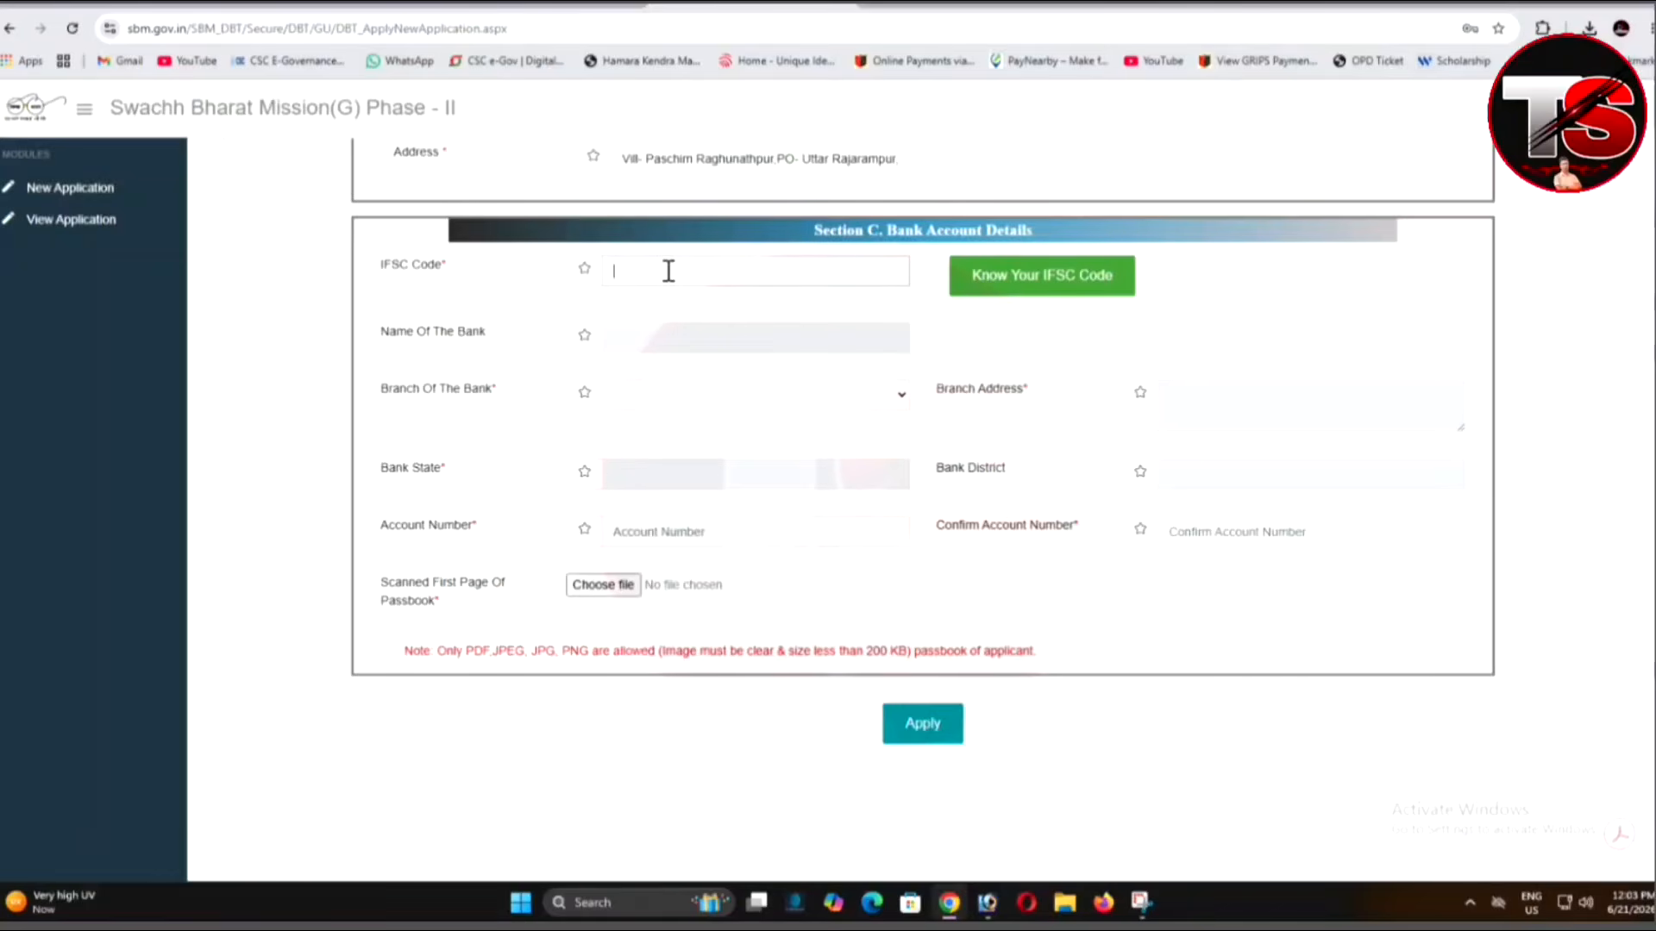
text(UNB)
text(012)
text(5520)
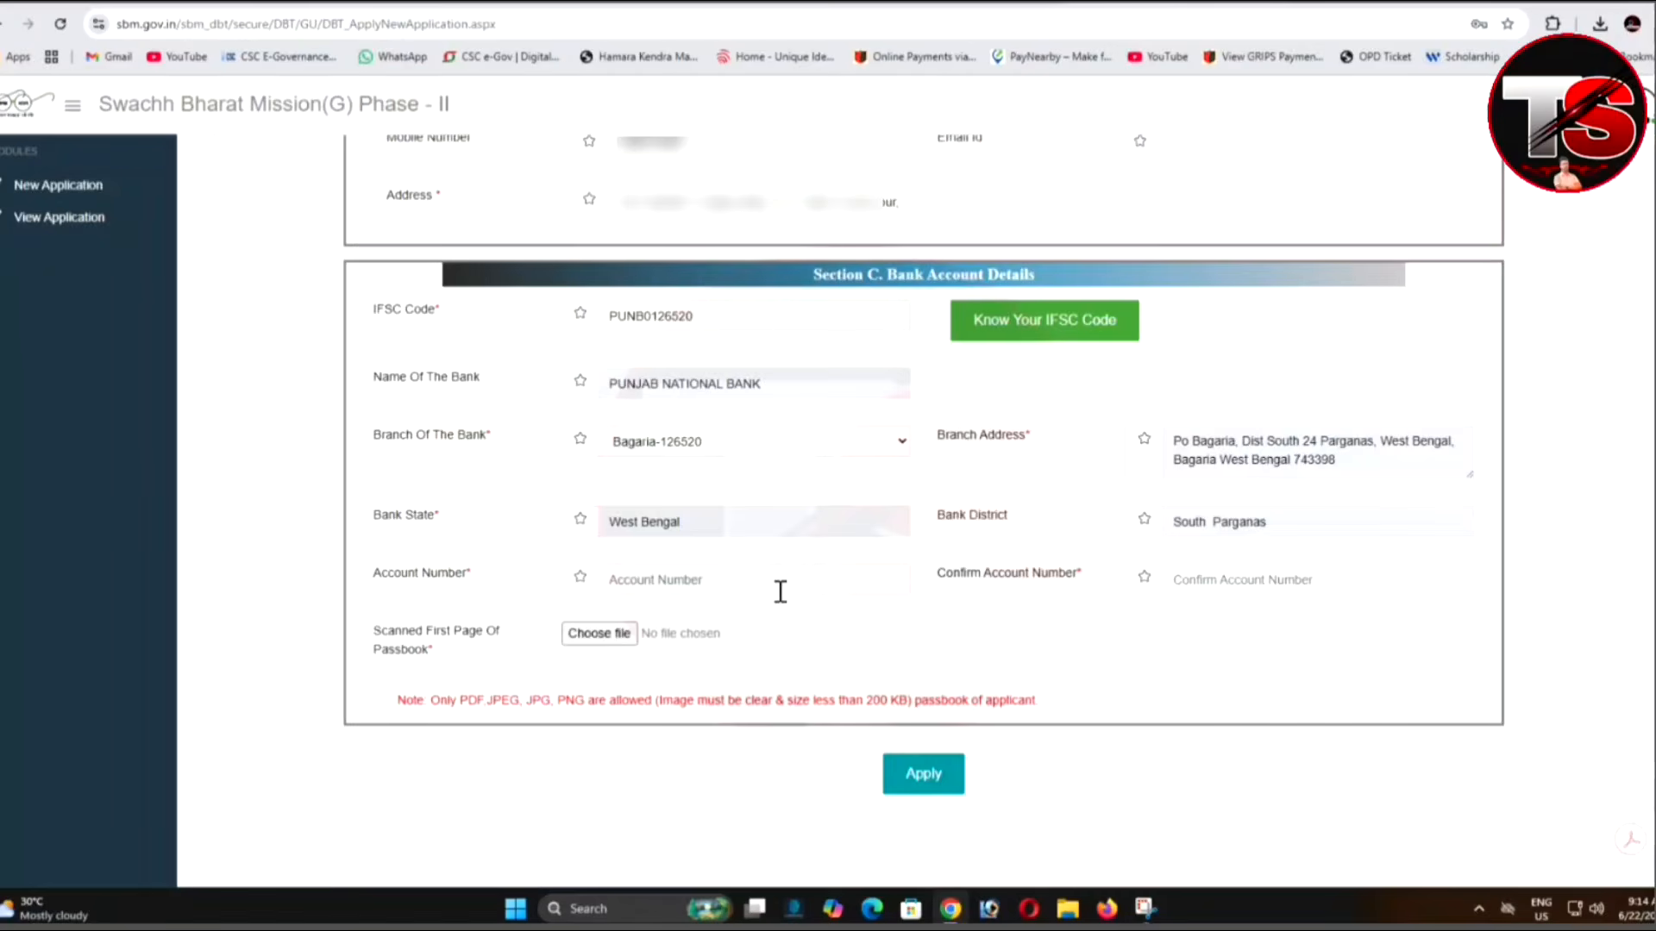
click(781, 584)
text(•••••)
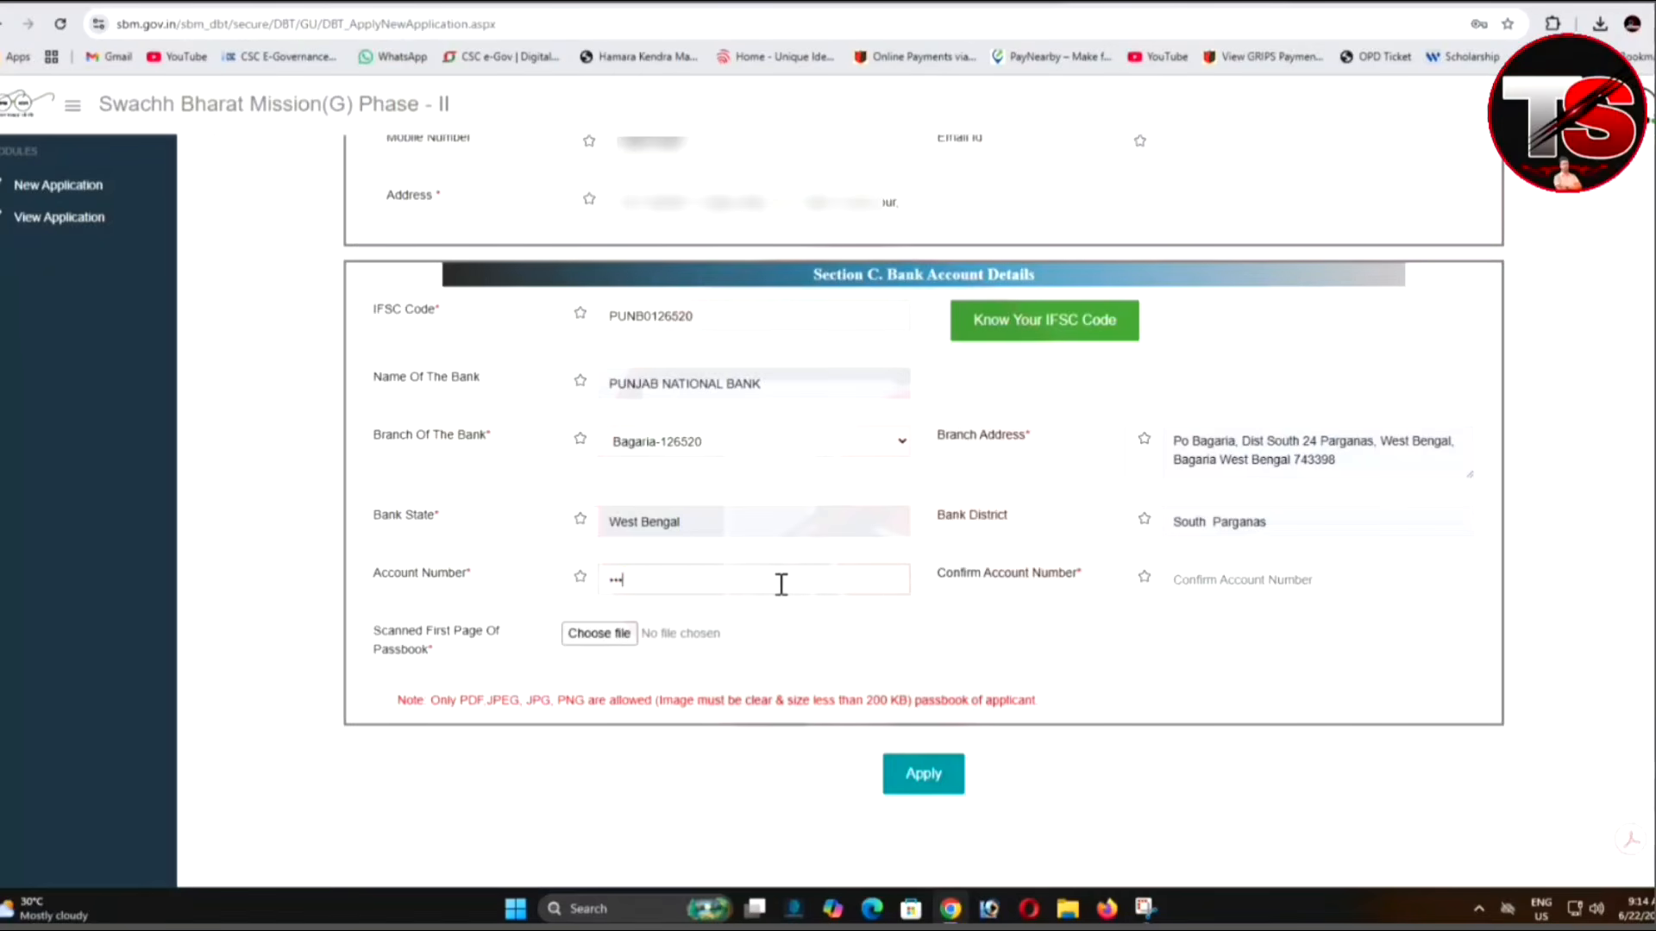
text(•••)
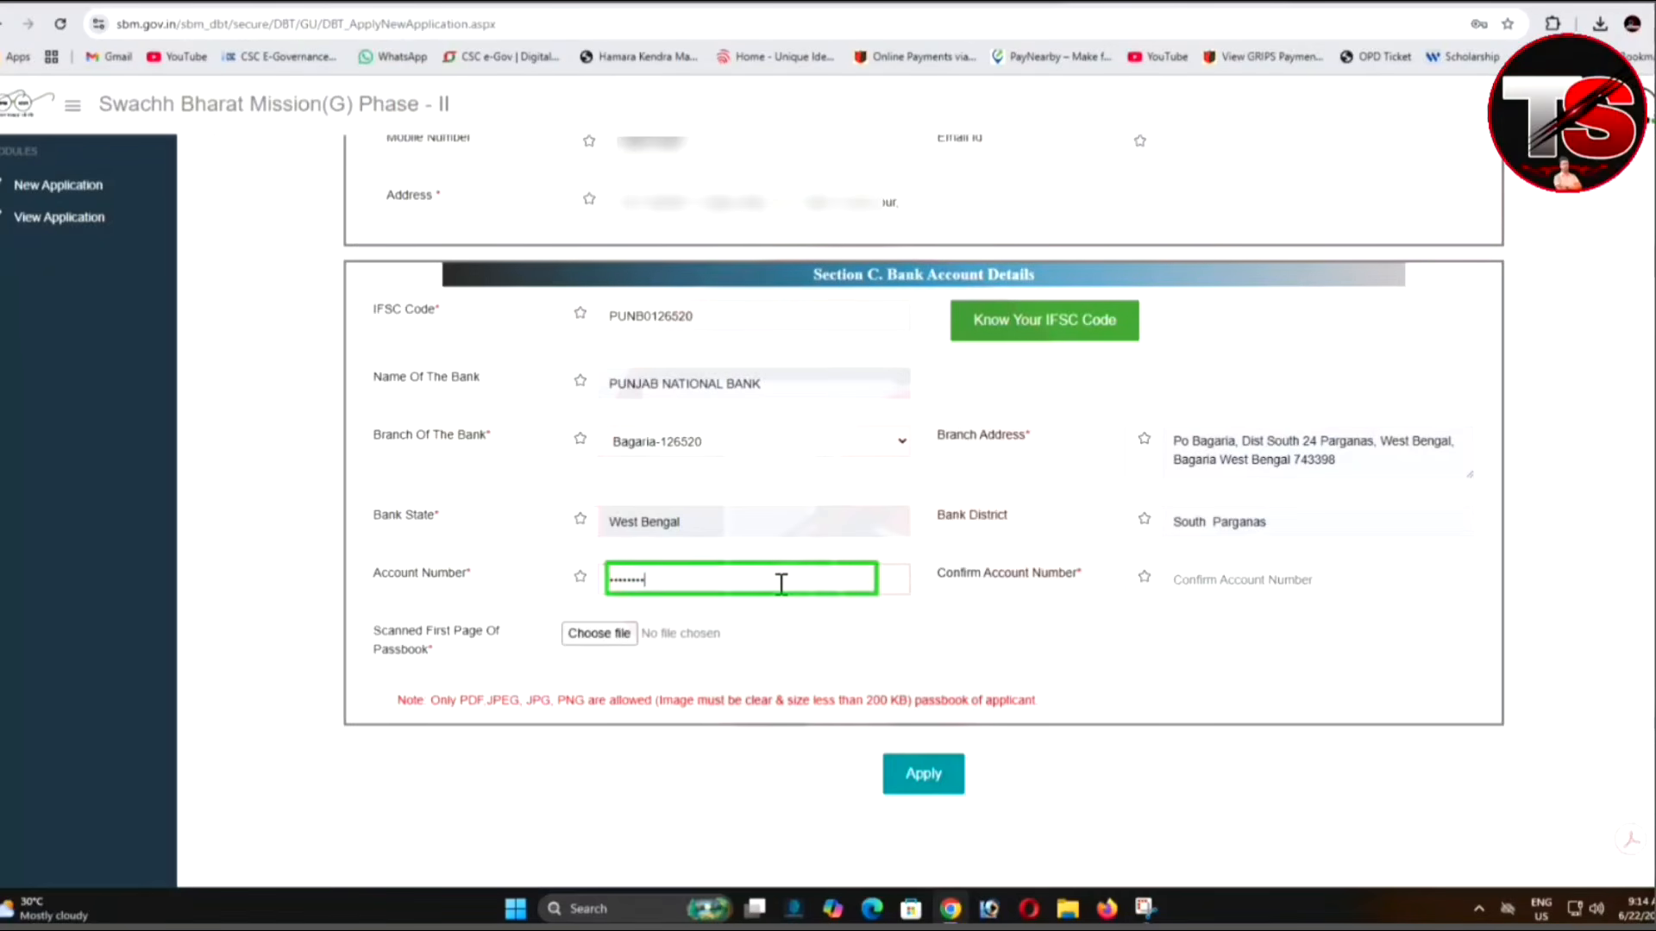
text(•••••)
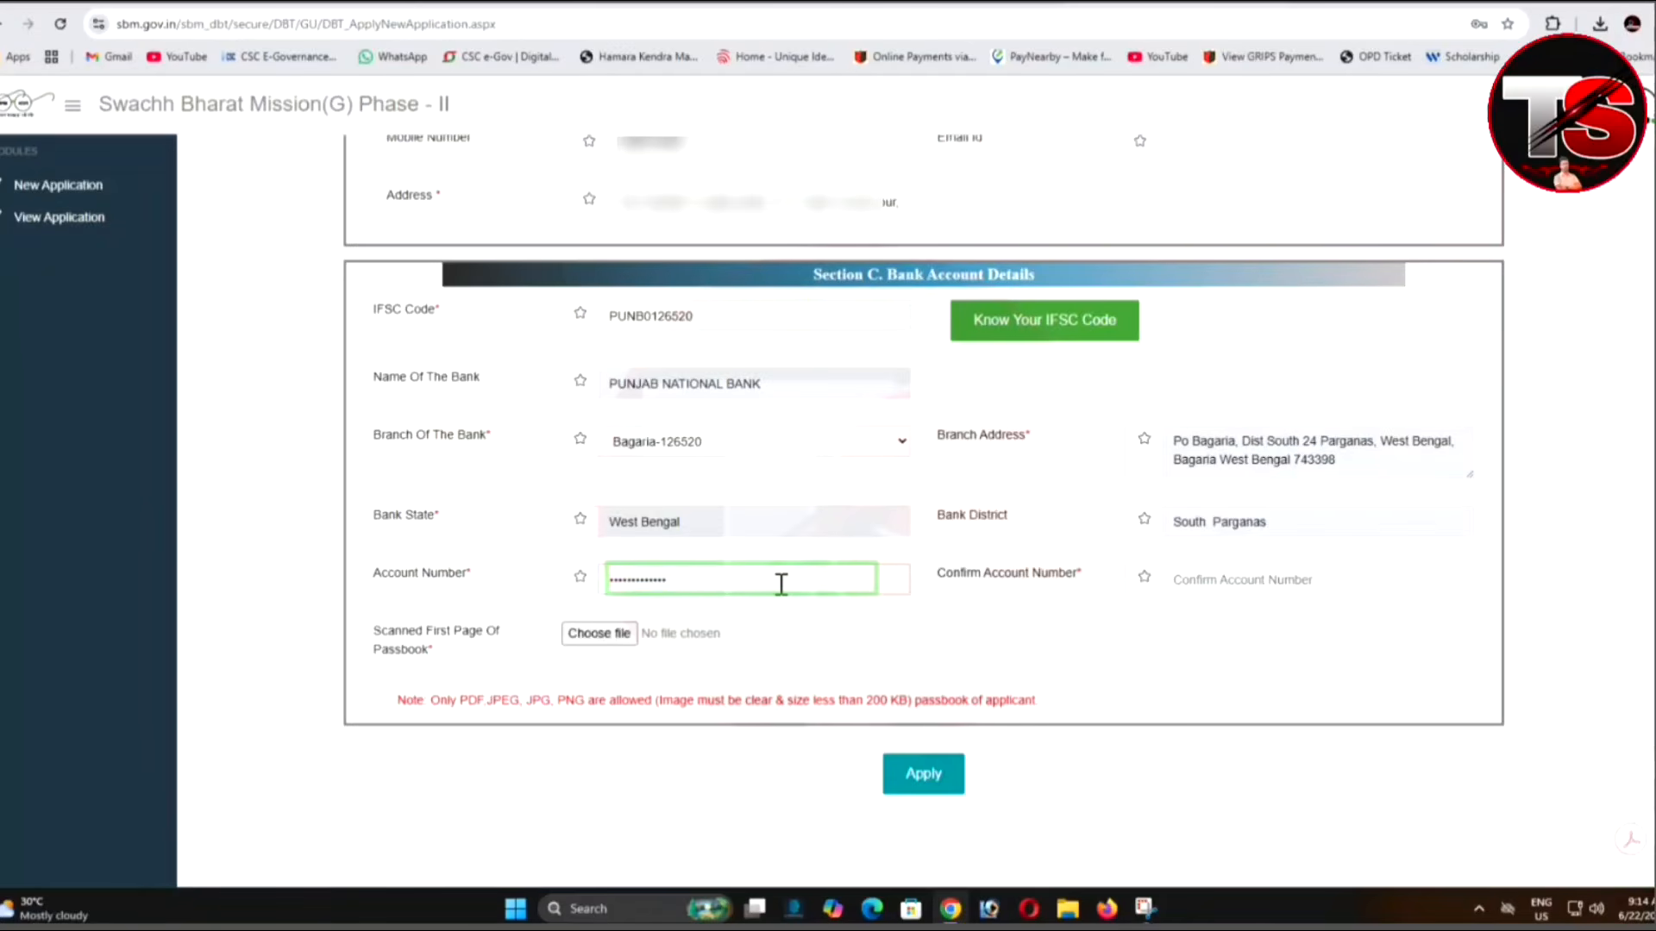
click(1194, 585)
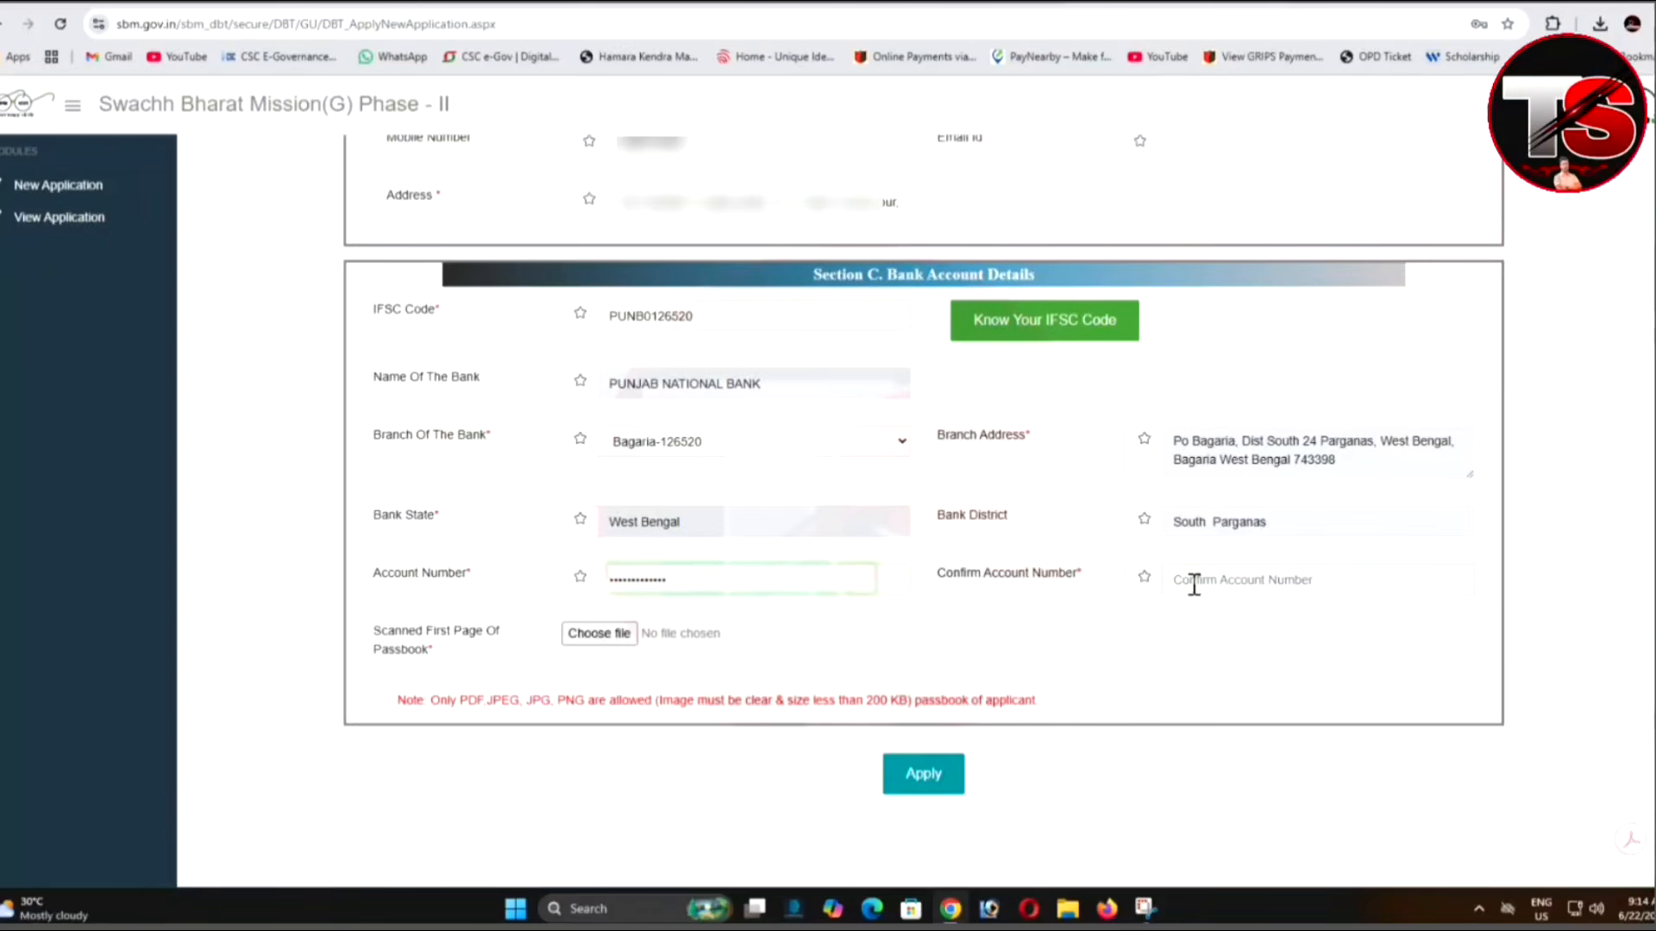
text(126)
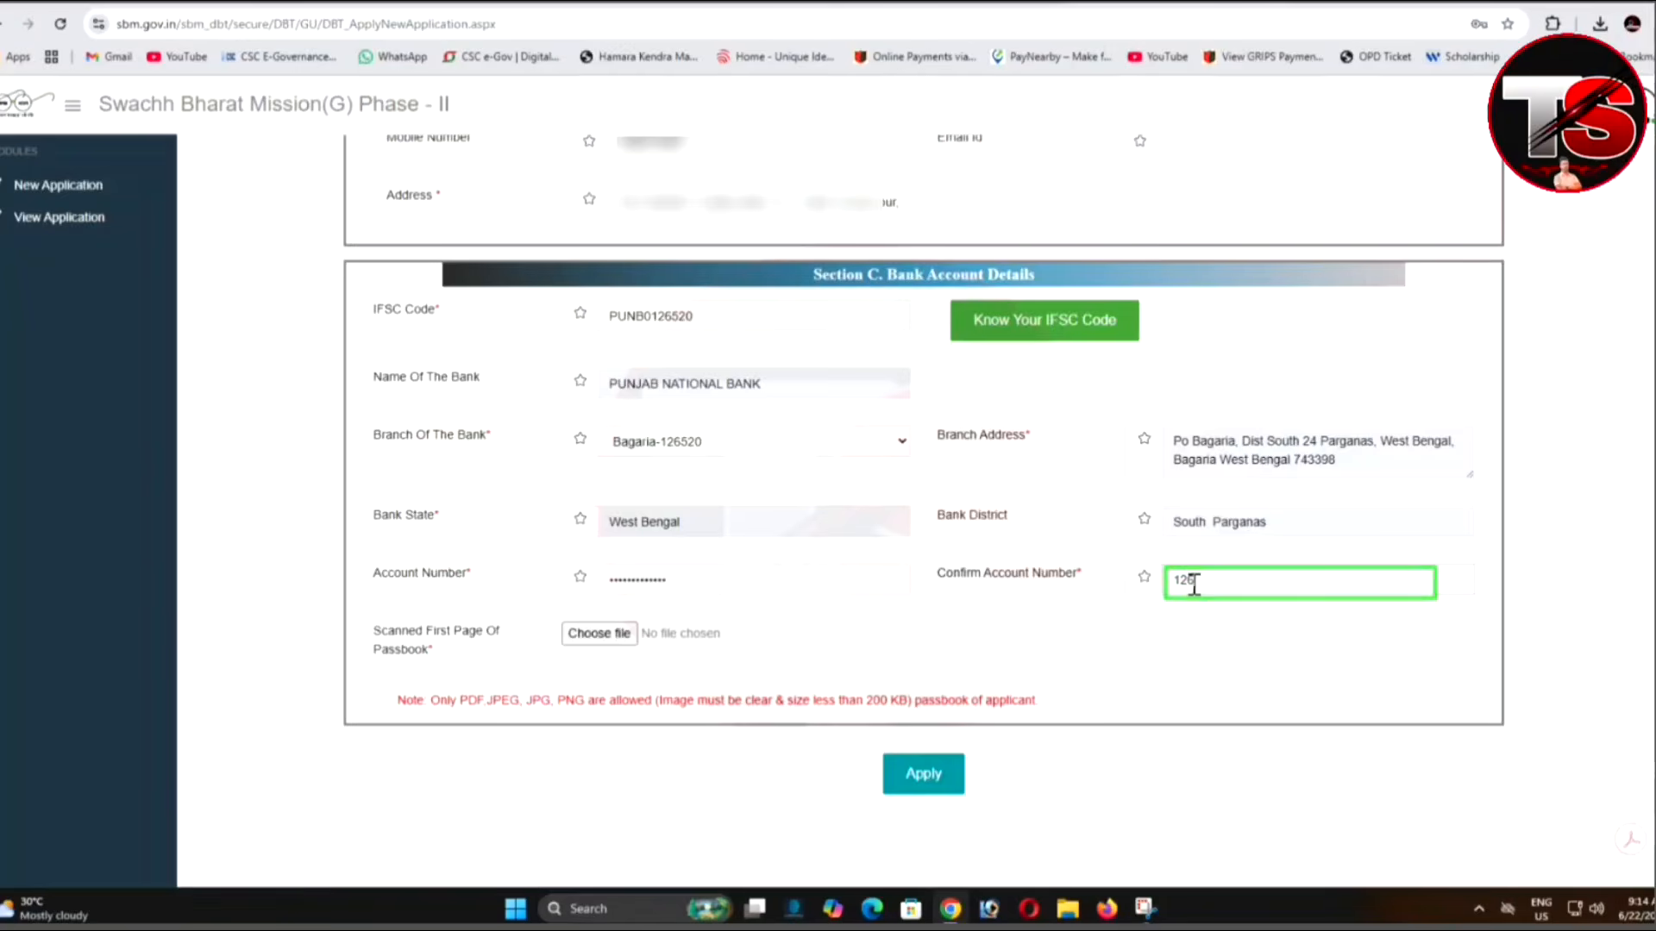
text(5••••)
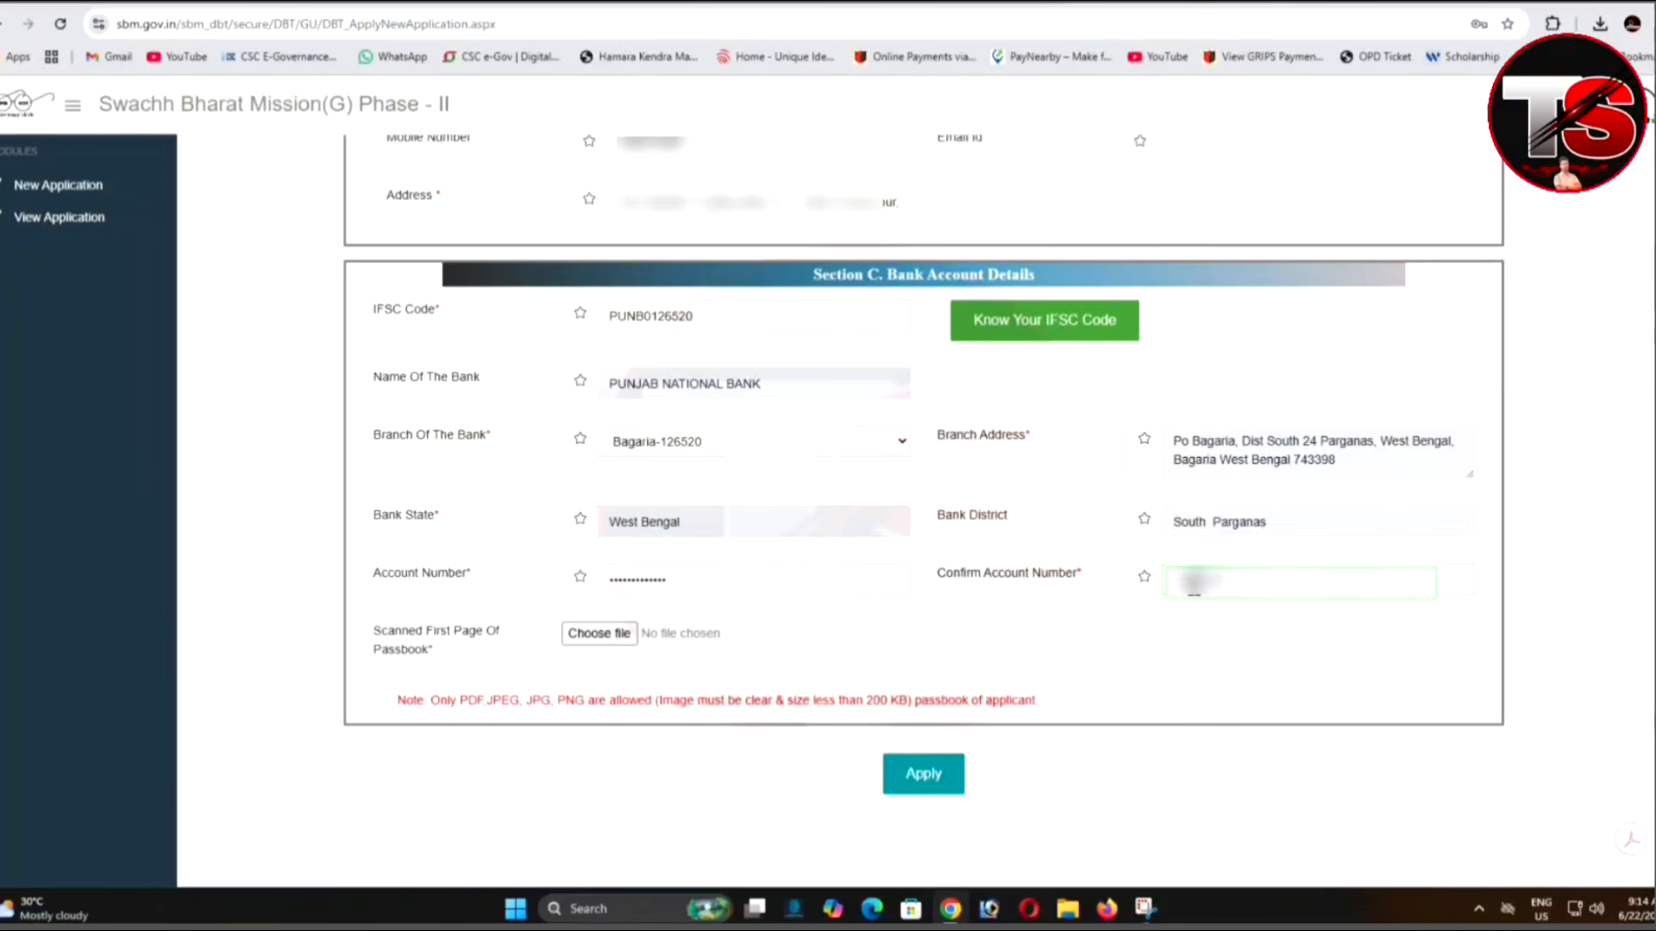
text(•••••)
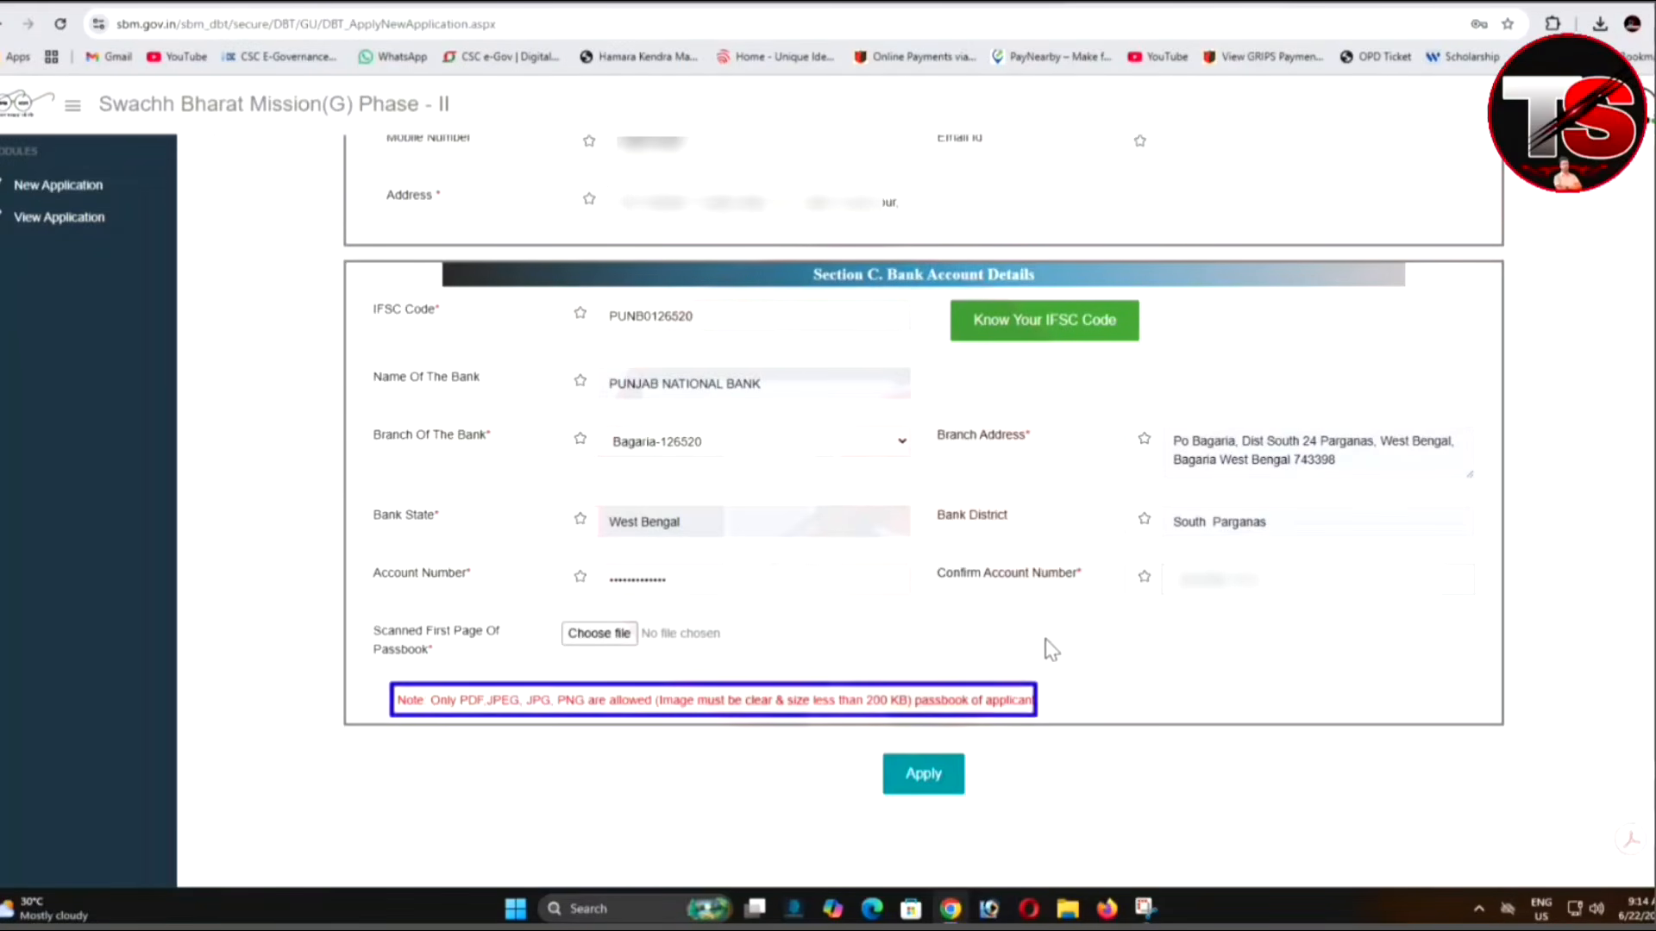
Attach the bank passbook image and submit the IHHL application.
click(1304, 8)
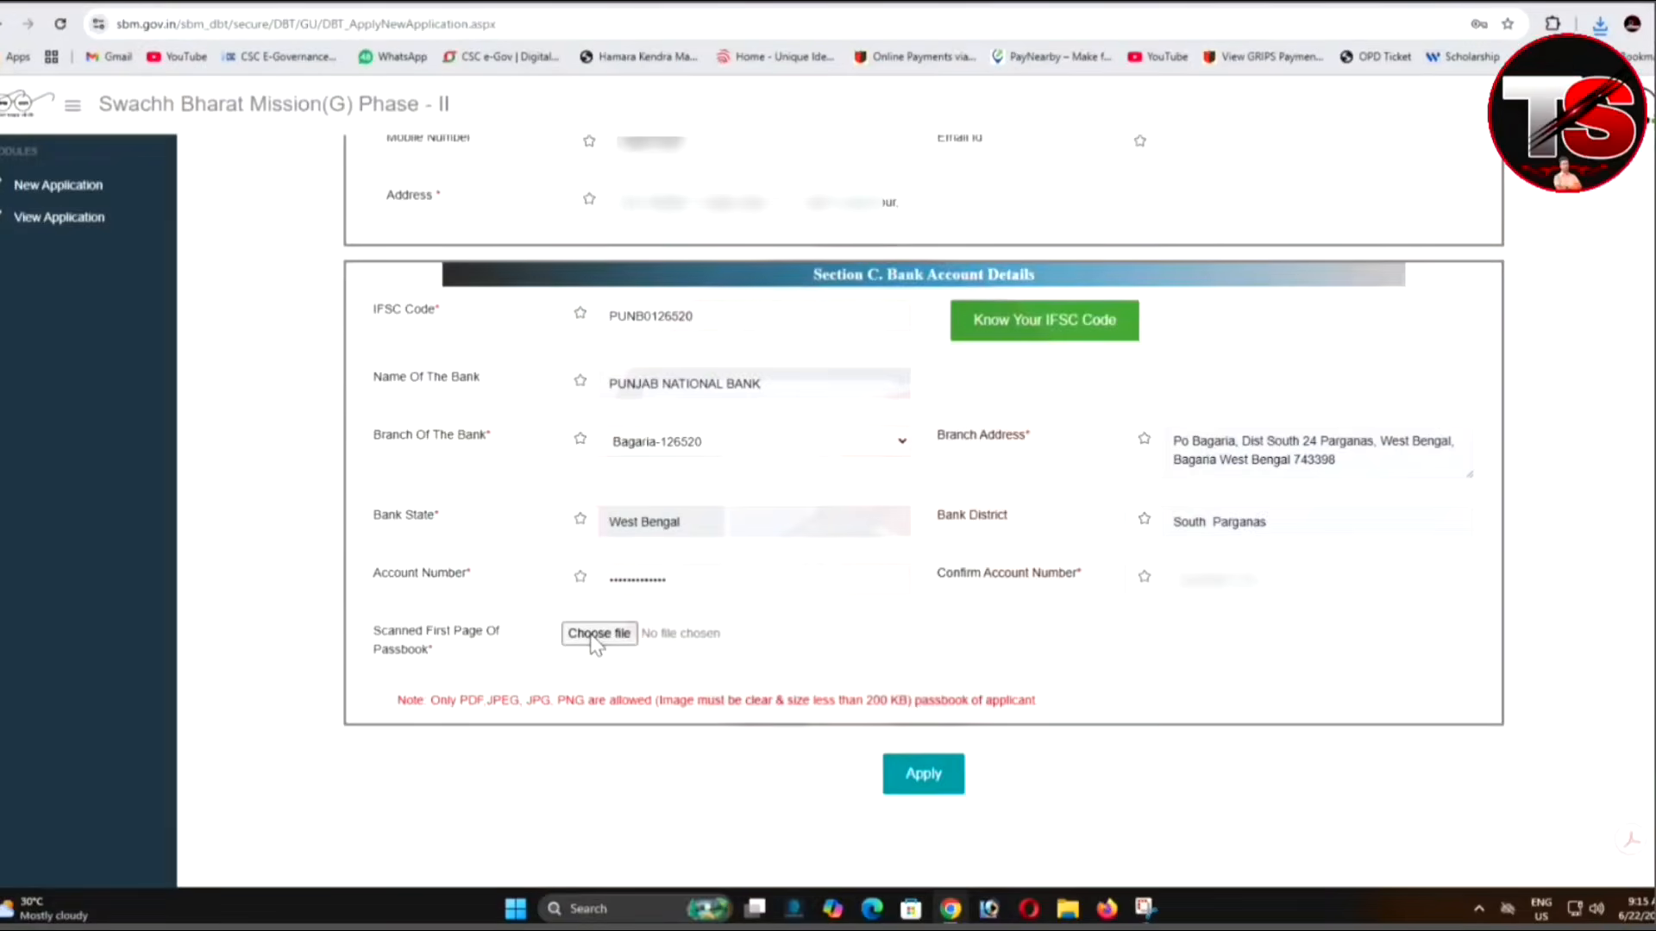
click(592, 632)
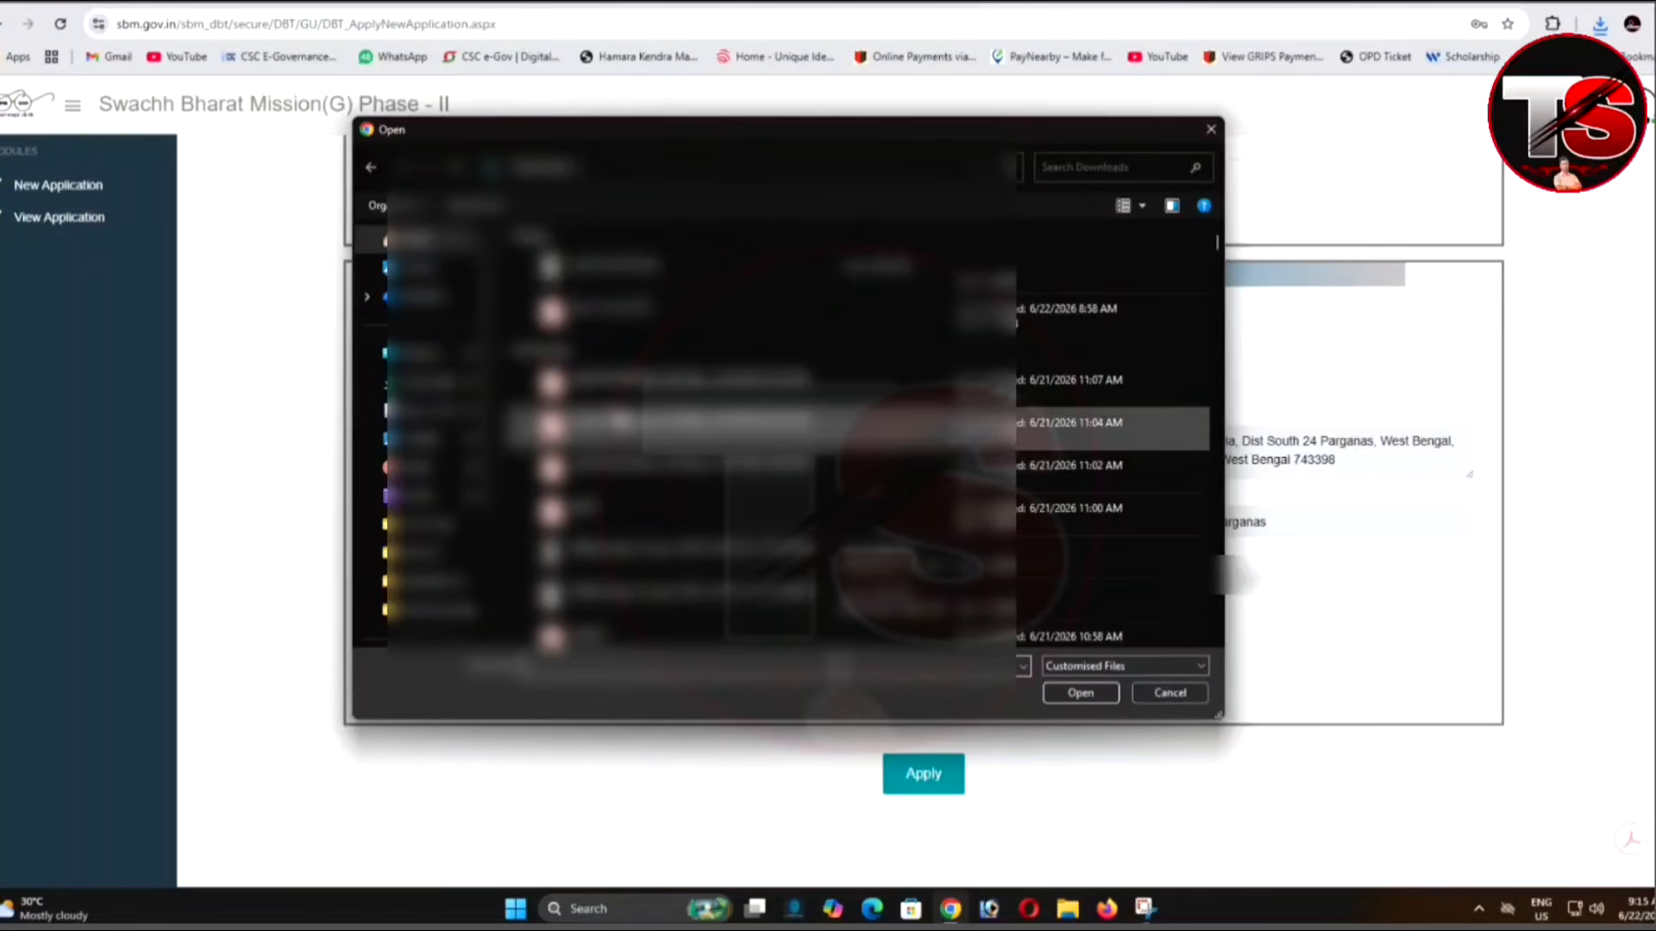
click(626, 274)
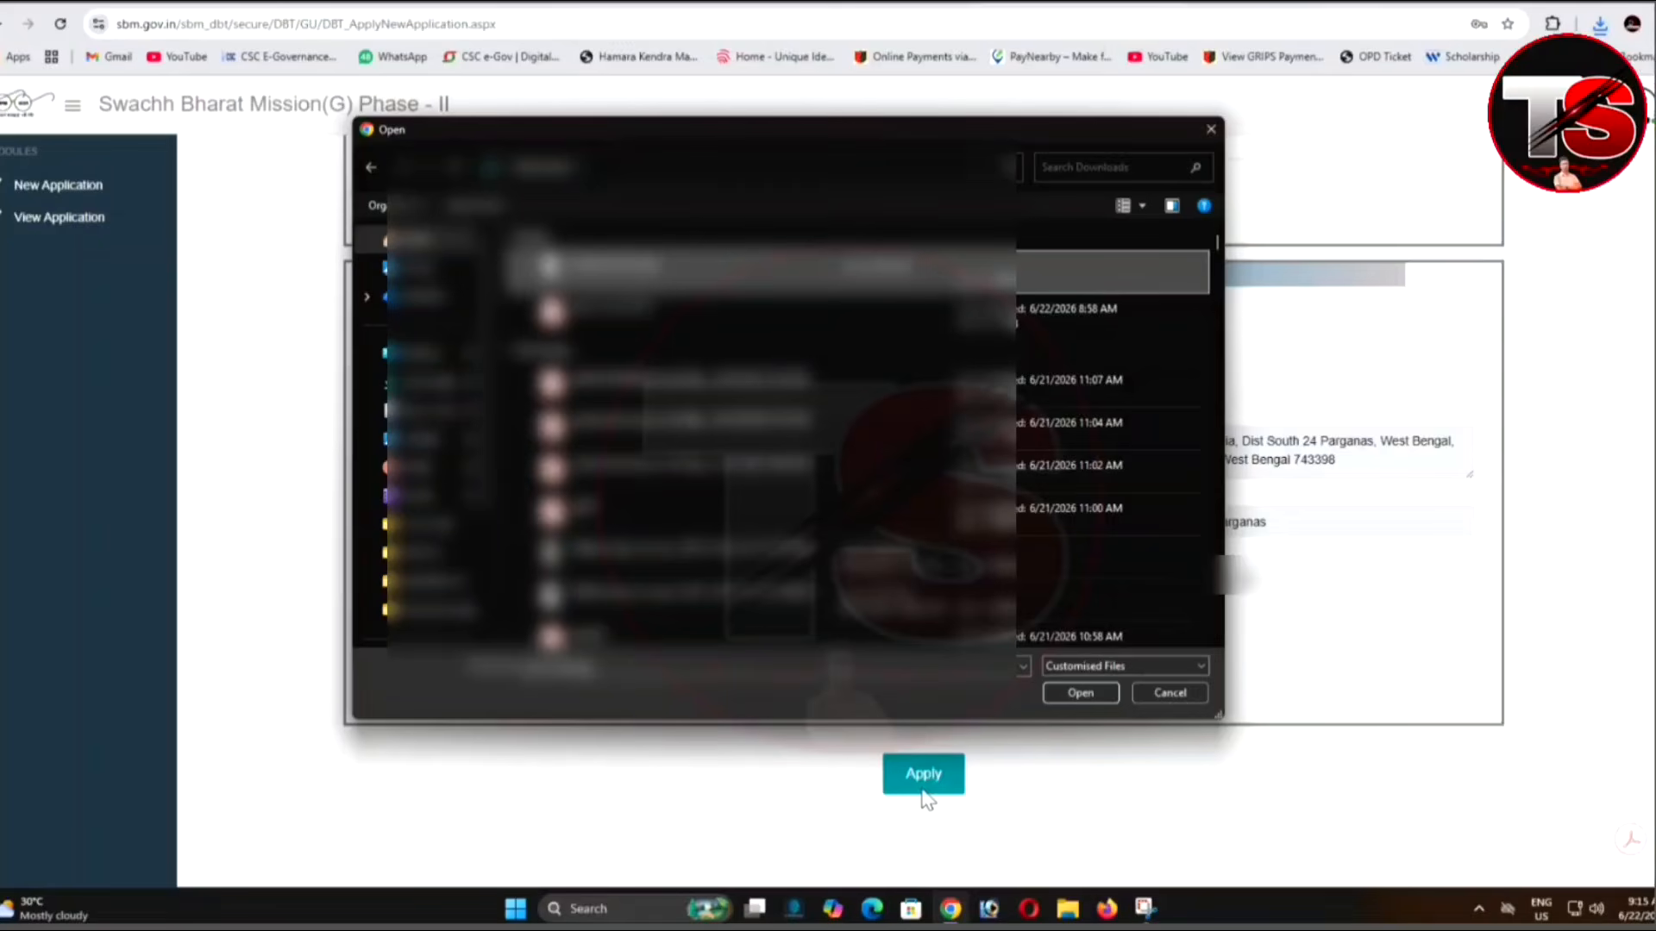
click(1085, 693)
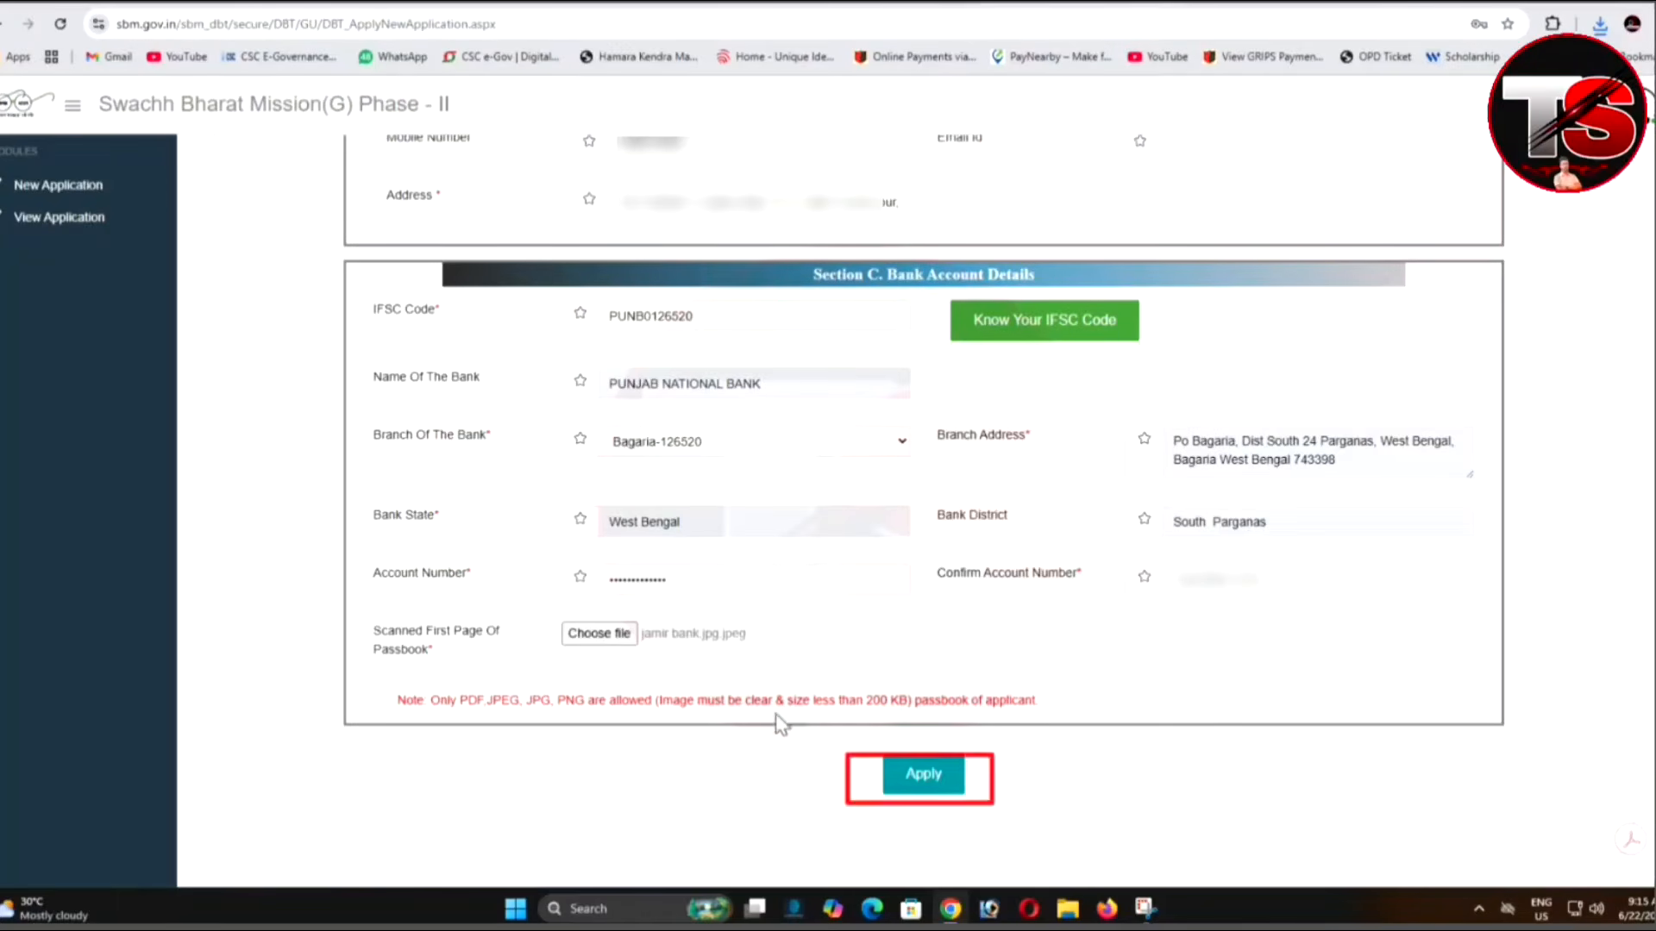
click(927, 793)
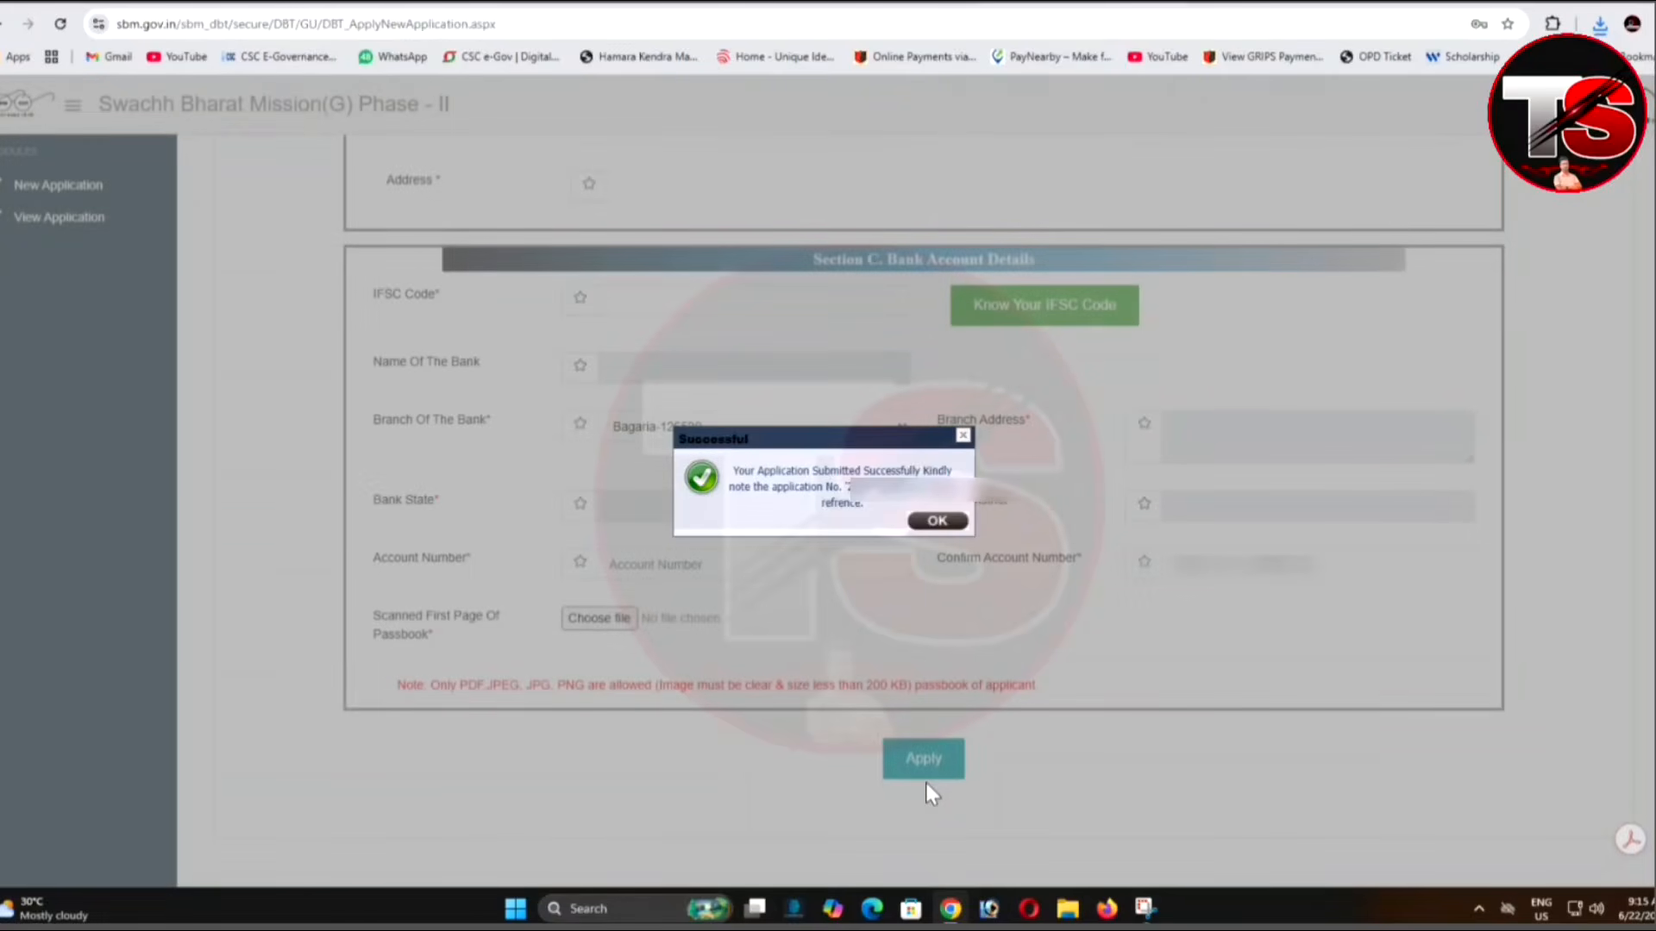
Dismiss the success message and track the new application's status from View Application.
click(937, 521)
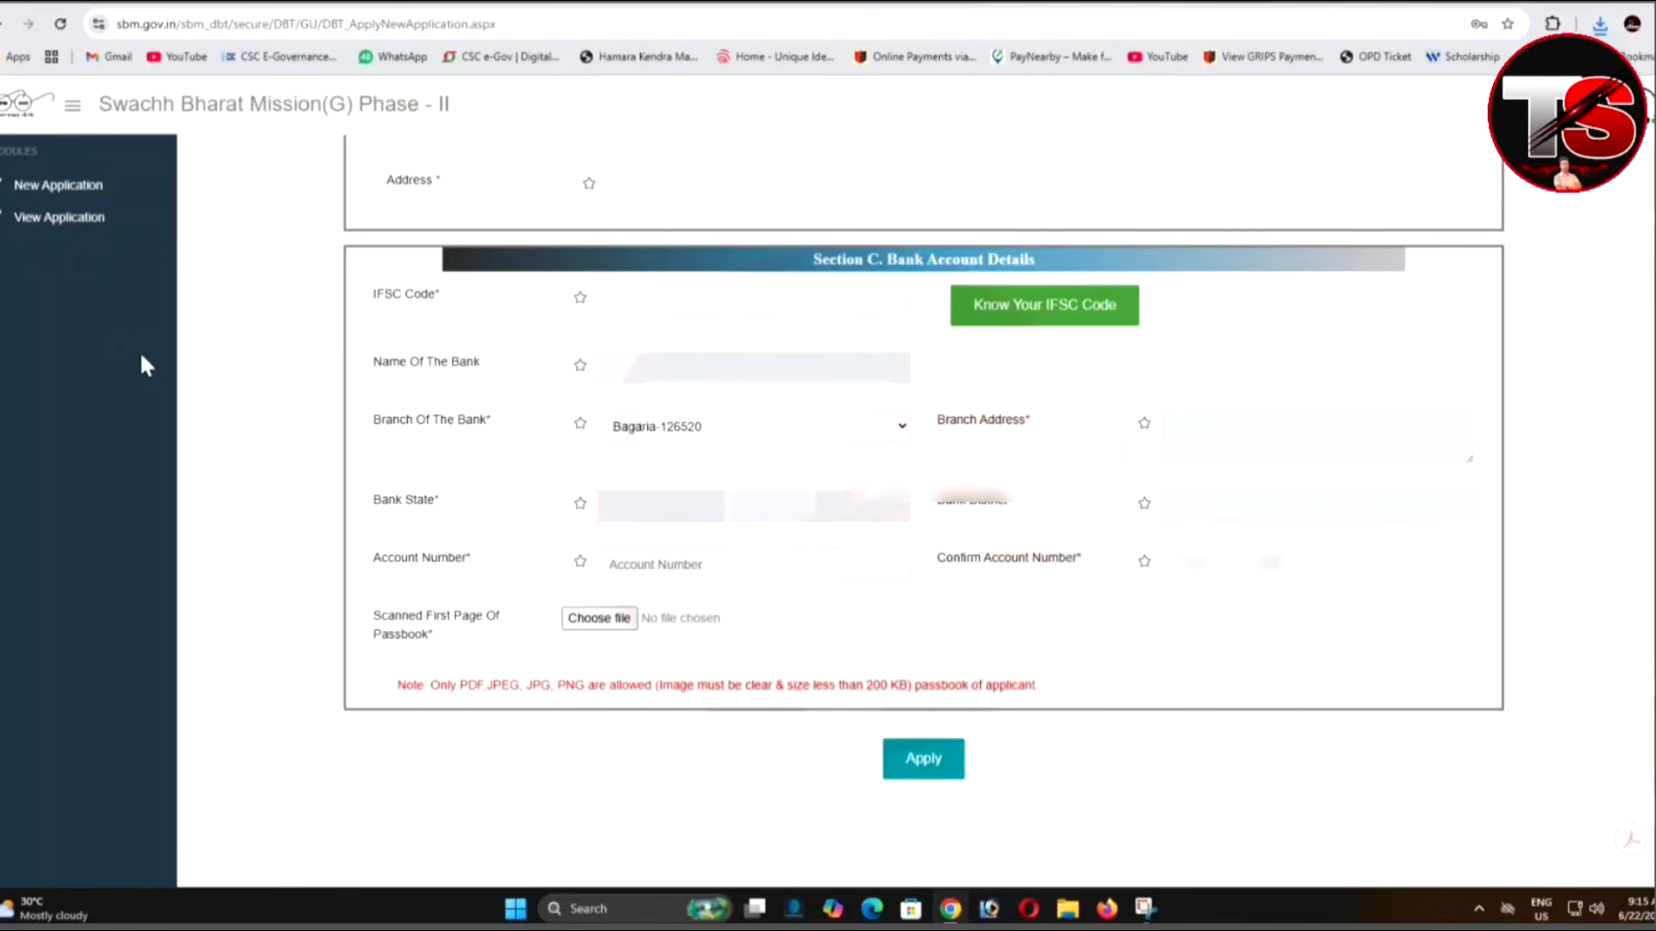
click(67, 221)
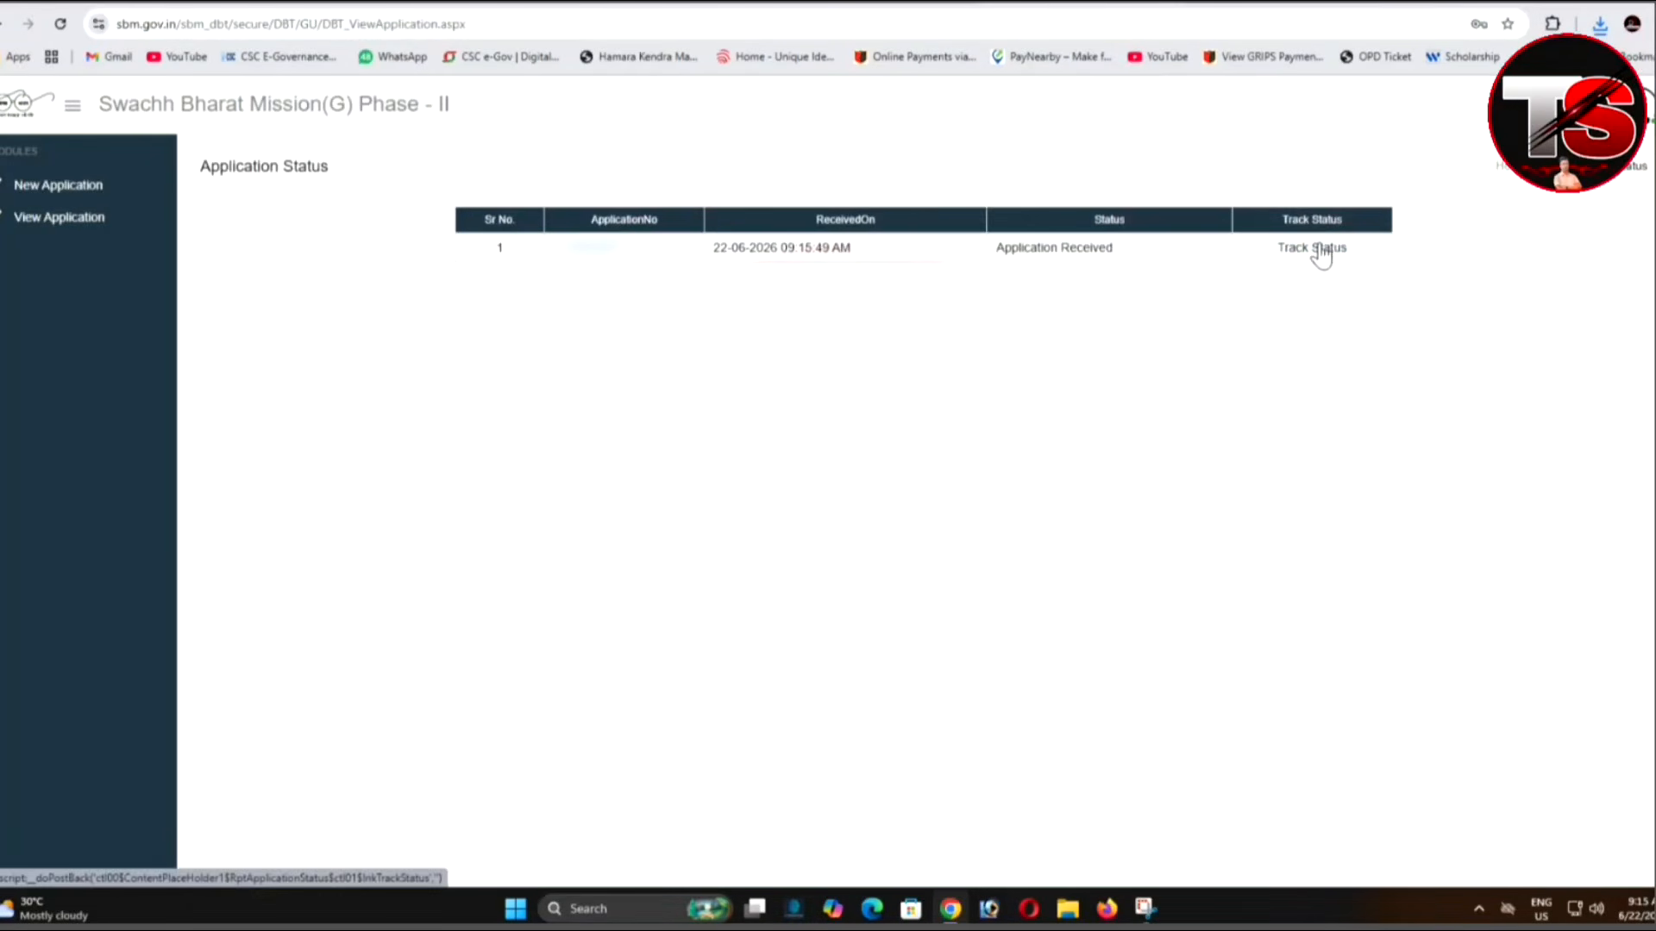
click(1319, 257)
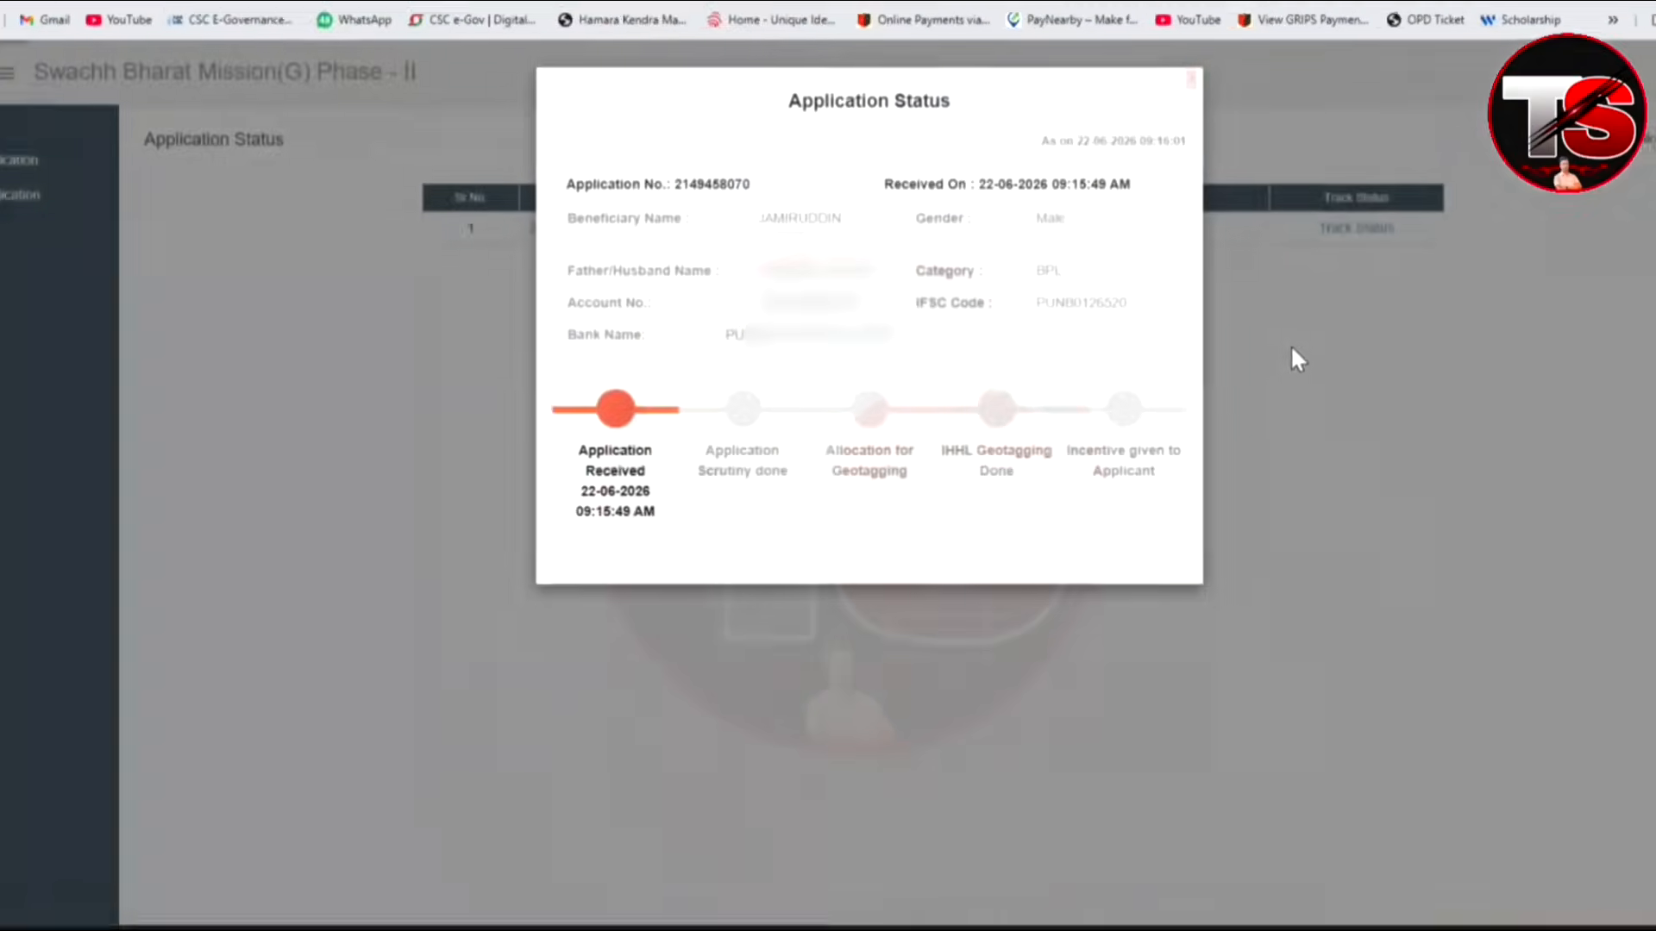